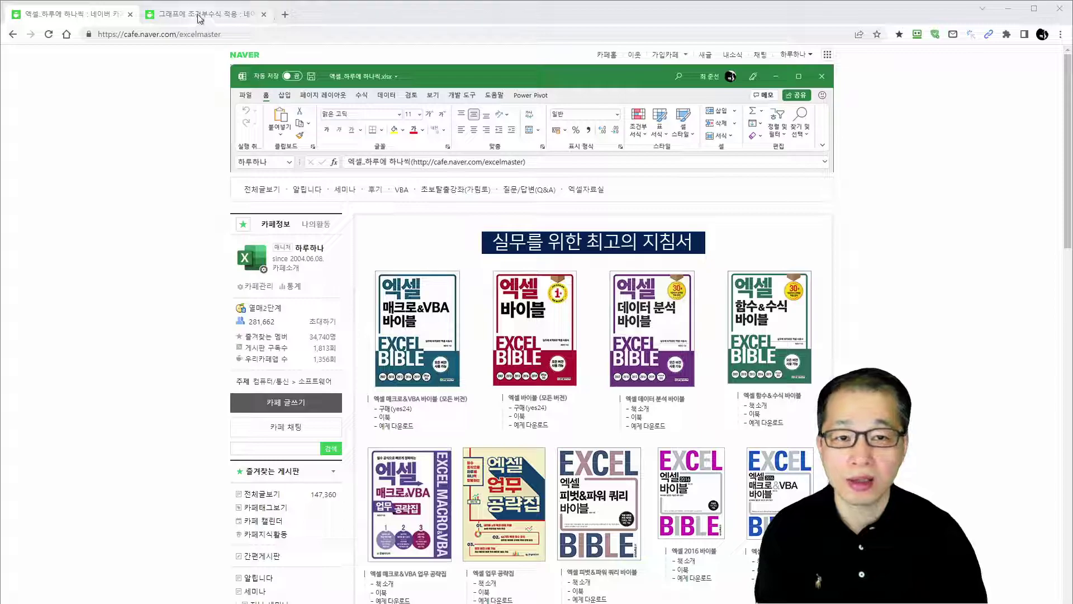
# Open the question post "그래프에 조건부수식 적용" and mark its title, table rows and 출고율 values in red, with an arrow towards the chart
pyautogui.click(201, 15)
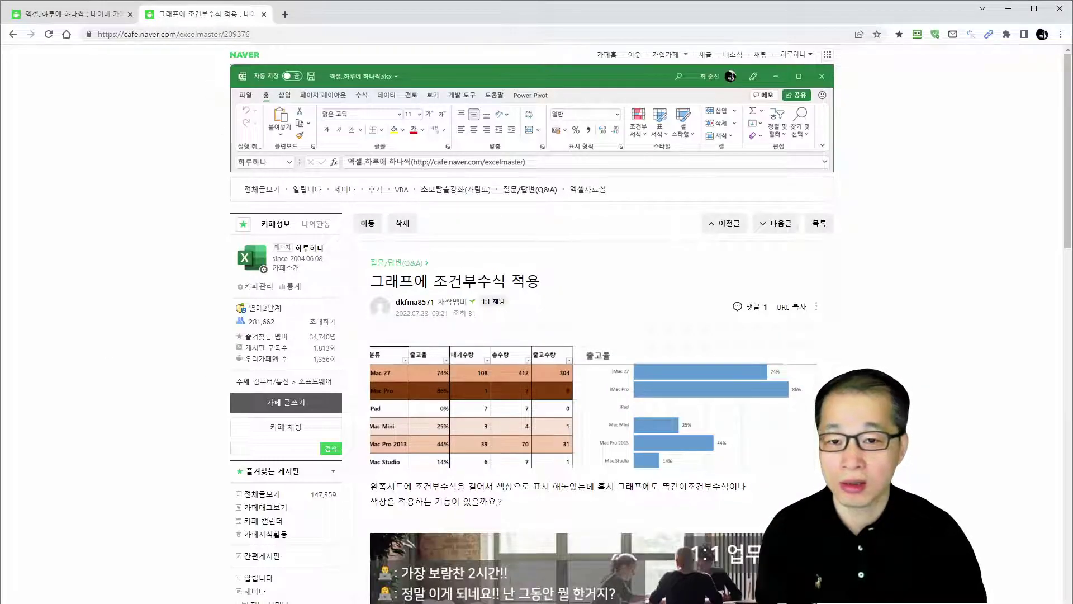
pyautogui.hotkey('ctrl', '2')
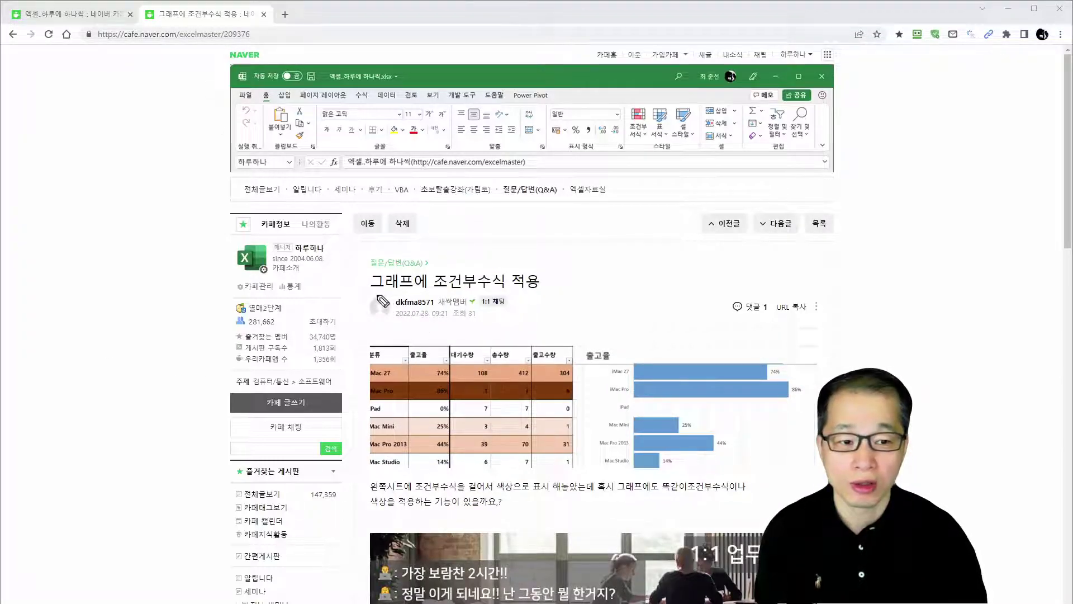
pyautogui.moveTo(375, 292); pyautogui.dragTo(528, 295)
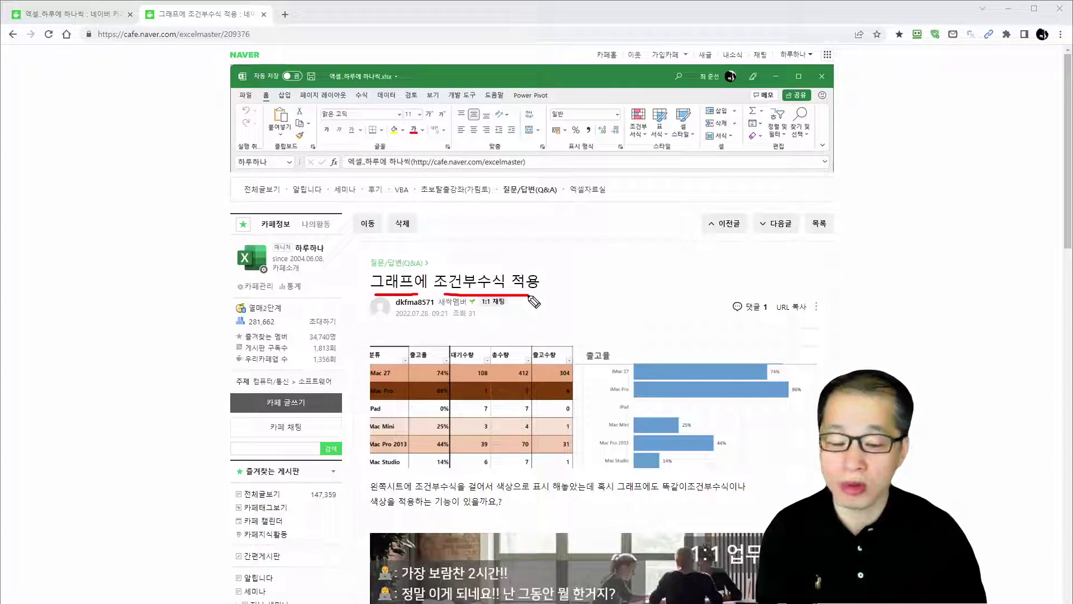
pyautogui.moveTo(360, 368); pyautogui.dragTo(359, 451)
pyautogui.moveTo(432, 365)
pyautogui.mouseDown()
pyautogui.moveTo(407, 351)
pyautogui.moveTo(441, 345)
pyautogui.moveTo(434, 363)
pyautogui.mouseUp()
pyautogui.moveTo(458, 338)
pyautogui.mouseDown()
pyautogui.moveTo(639, 322)
pyautogui.moveTo(618, 345)
pyautogui.mouseUp()
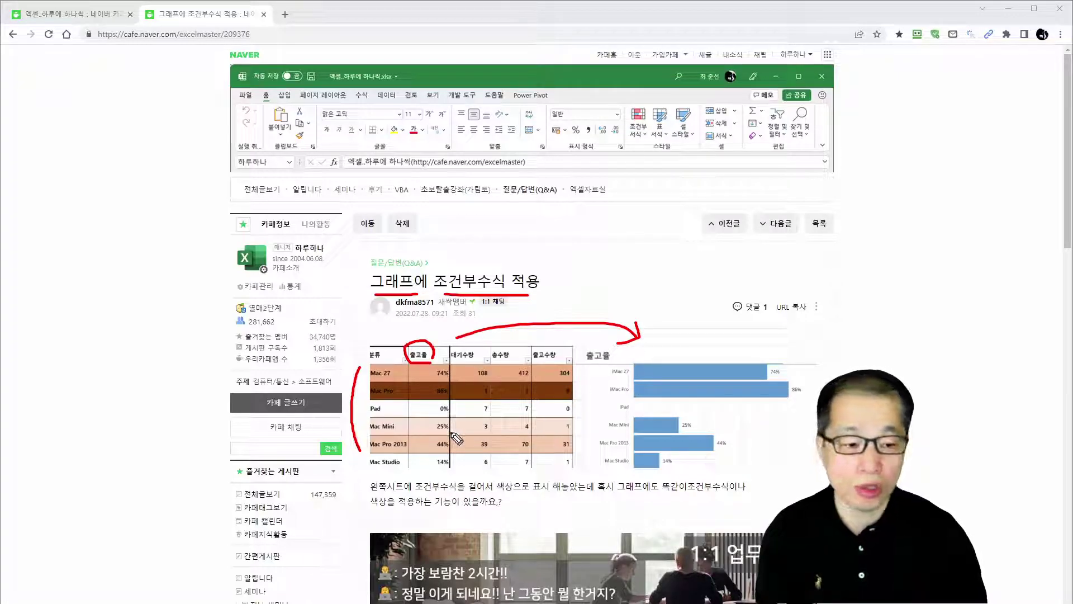
pyautogui.moveTo(446, 420)
pyautogui.mouseDown()
pyautogui.moveTo(433, 430)
pyautogui.moveTo(450, 422)
pyautogui.moveTo(439, 450)
pyautogui.moveTo(454, 444)
pyautogui.mouseUp()
pyautogui.moveTo(450, 377)
pyautogui.mouseDown()
pyautogui.moveTo(426, 371)
pyautogui.moveTo(451, 375)
pyautogui.moveTo(459, 394)
pyautogui.moveTo(430, 394)
pyautogui.moveTo(452, 383)
pyautogui.mouseUp()
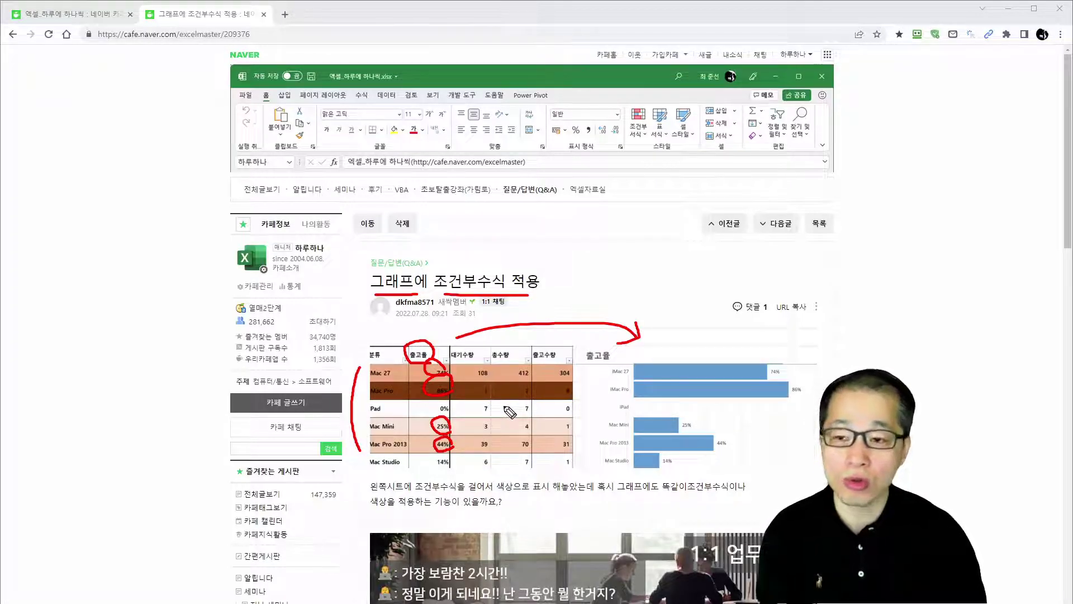
# Circle the post's bar chart, draw a circled X and a small table grid above it, and clear all annotations
pyautogui.moveTo(788, 440)
pyautogui.mouseDown()
pyautogui.moveTo(643, 465)
pyautogui.moveTo(715, 358)
pyautogui.moveTo(798, 415)
pyautogui.mouseUp()
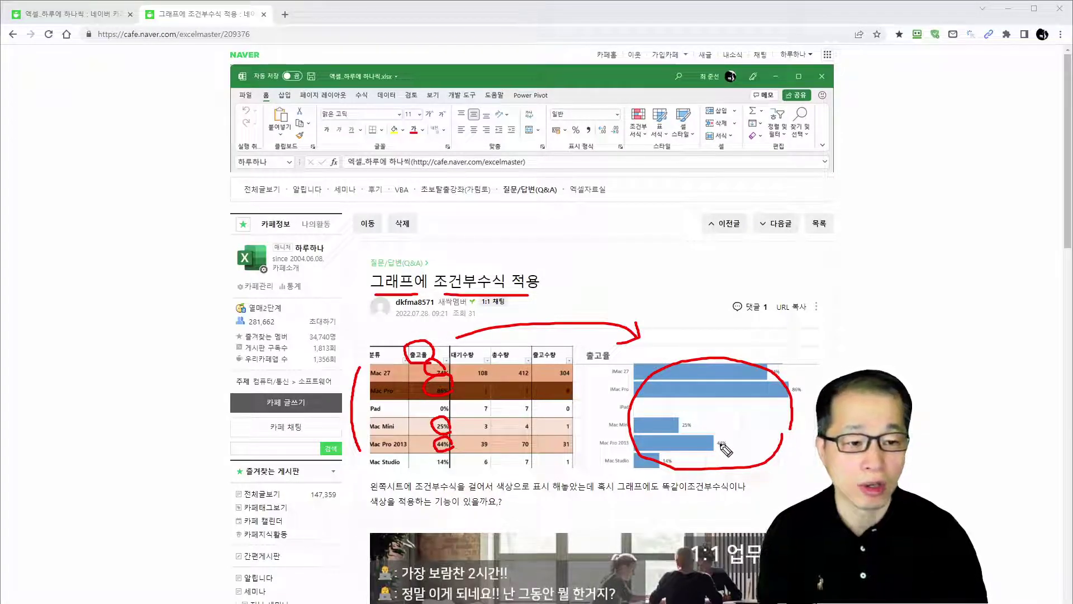
pyautogui.moveTo(704, 319)
pyautogui.mouseDown()
pyautogui.moveTo(692, 330)
pyautogui.moveTo(705, 328)
pyautogui.moveTo(700, 336)
pyautogui.moveTo(711, 310)
pyautogui.moveTo(716, 337)
pyautogui.mouseUp()
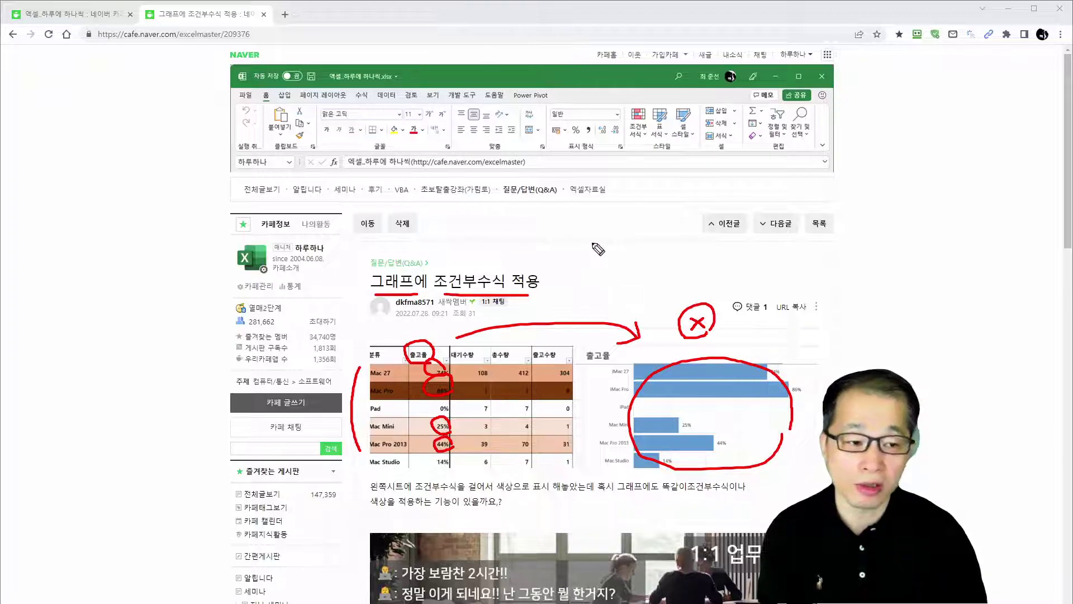
pyautogui.moveTo(598, 230)
pyautogui.mouseDown()
pyautogui.moveTo(606, 249)
pyautogui.moveTo(685, 227)
pyautogui.moveTo(705, 276)
pyautogui.mouseUp()
pyautogui.moveTo(601, 285); pyautogui.dragTo(706, 278)
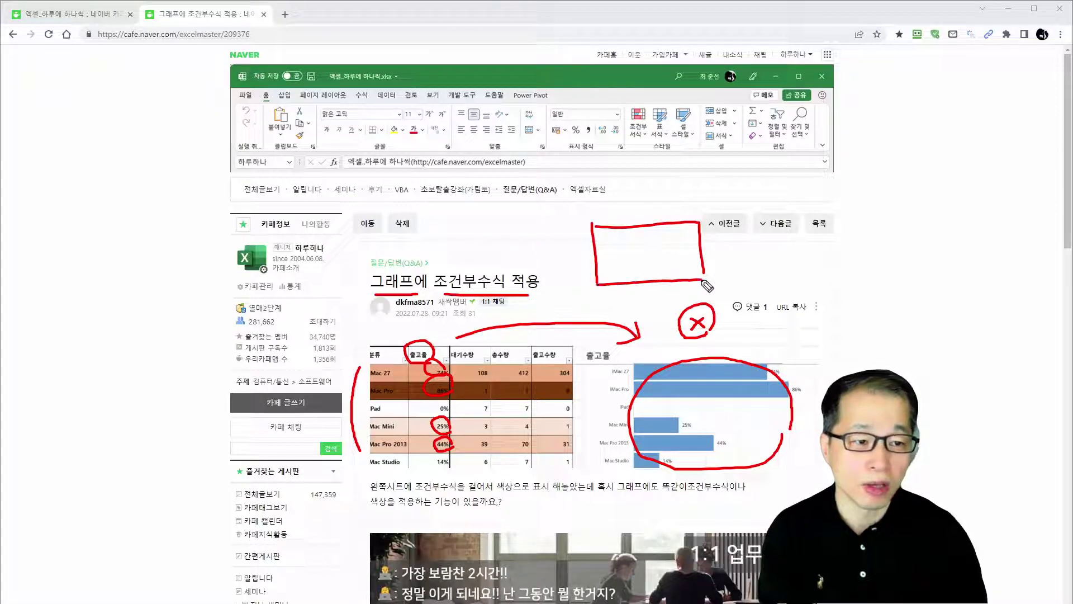
pyautogui.moveTo(623, 234)
pyautogui.mouseDown()
pyautogui.moveTo(626, 287)
pyautogui.moveTo(656, 249)
pyautogui.moveTo(660, 274)
pyautogui.mouseUp()
pyautogui.moveTo(682, 229); pyautogui.dragTo(693, 274)
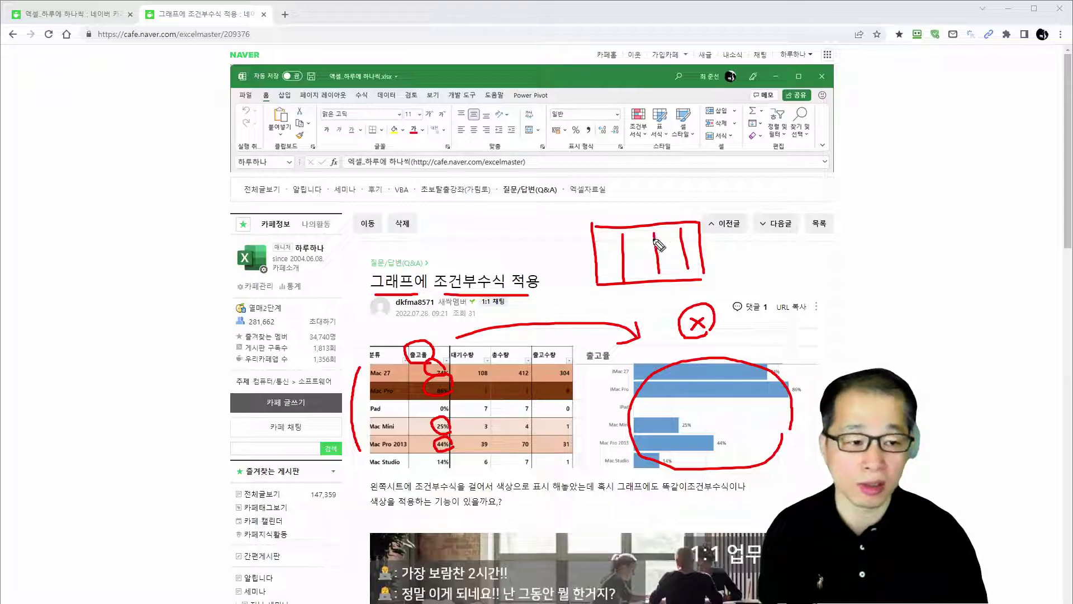
pyautogui.moveTo(606, 241); pyautogui.dragTo(691, 237)
pyautogui.moveTo(605, 259); pyautogui.dragTo(699, 255)
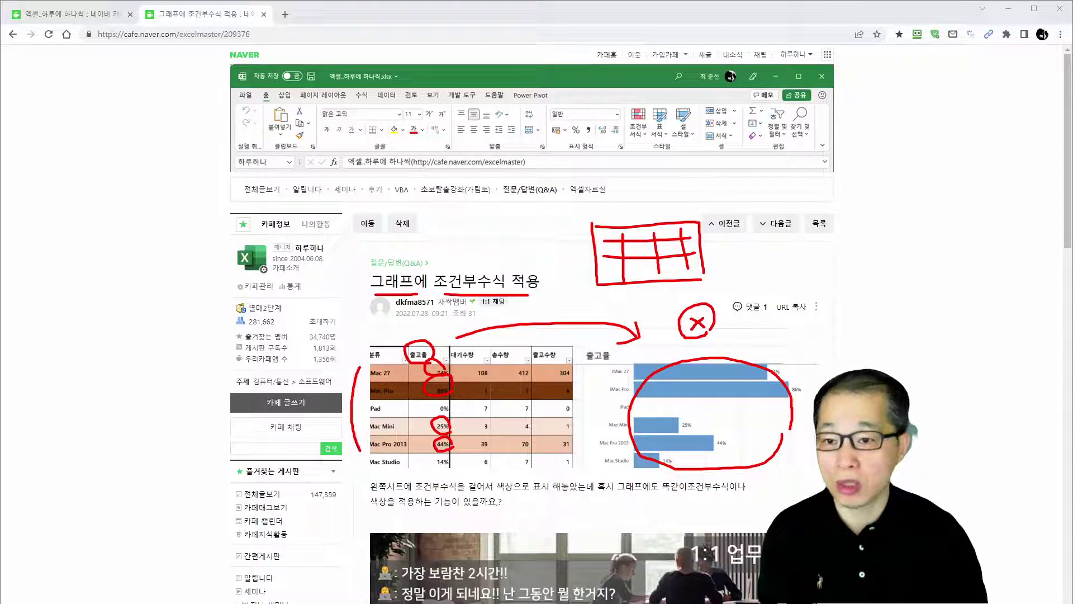
pyautogui.press('Escape')
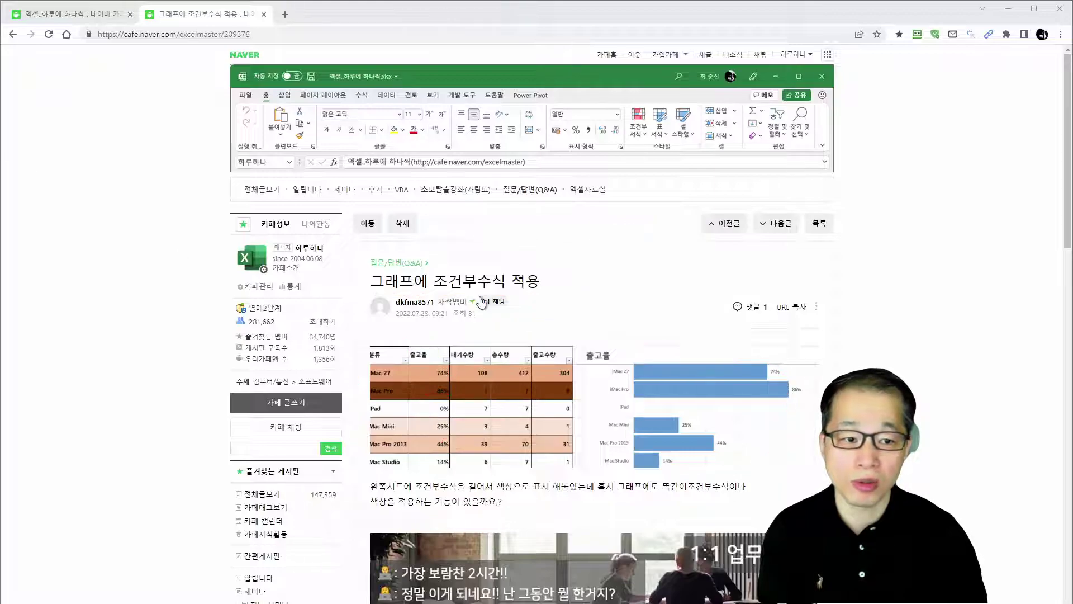
# Open the lesson linked in the post's comment and examine its restructured table, CHOOSE formula and charts
pyautogui.scroll(-5, 483, 303)
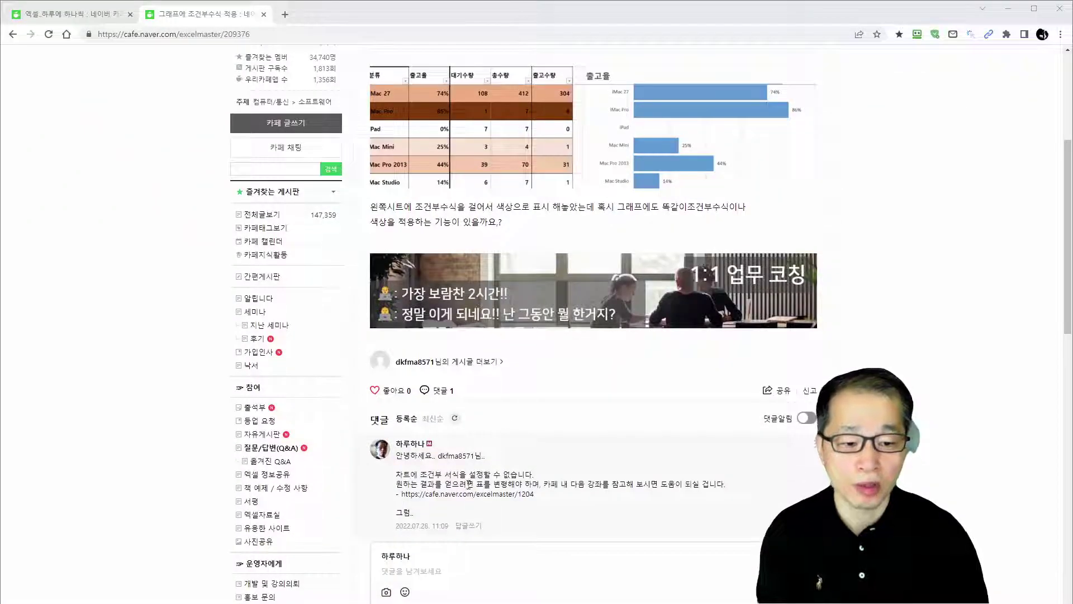
pyautogui.click(467, 495)
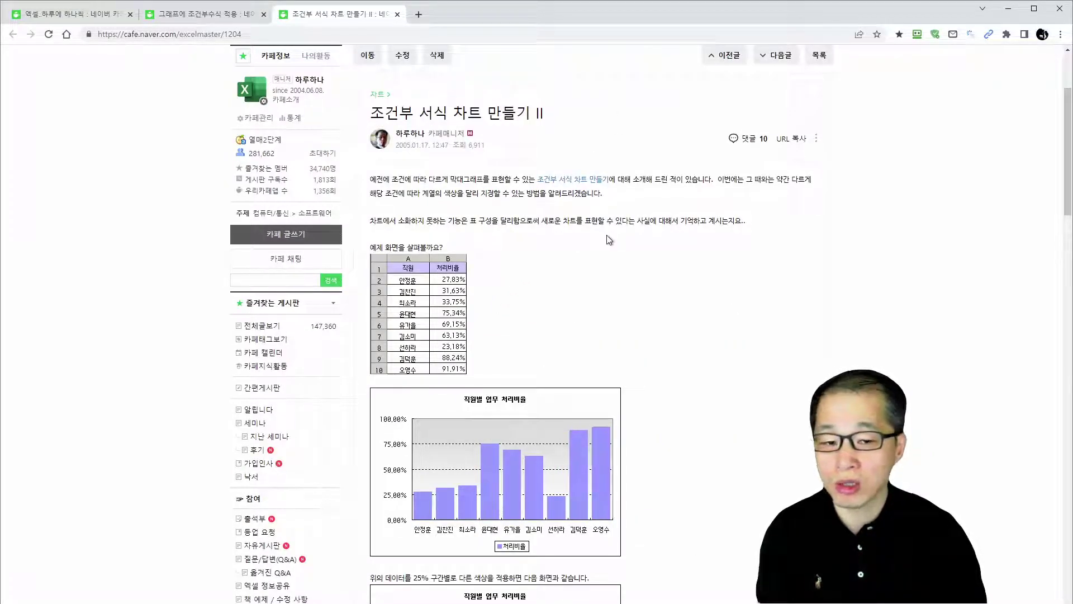
pyautogui.scroll(-8, 607, 236)
pyautogui.scroll(-6, 610, 240)
pyautogui.scroll(-4, 610, 239)
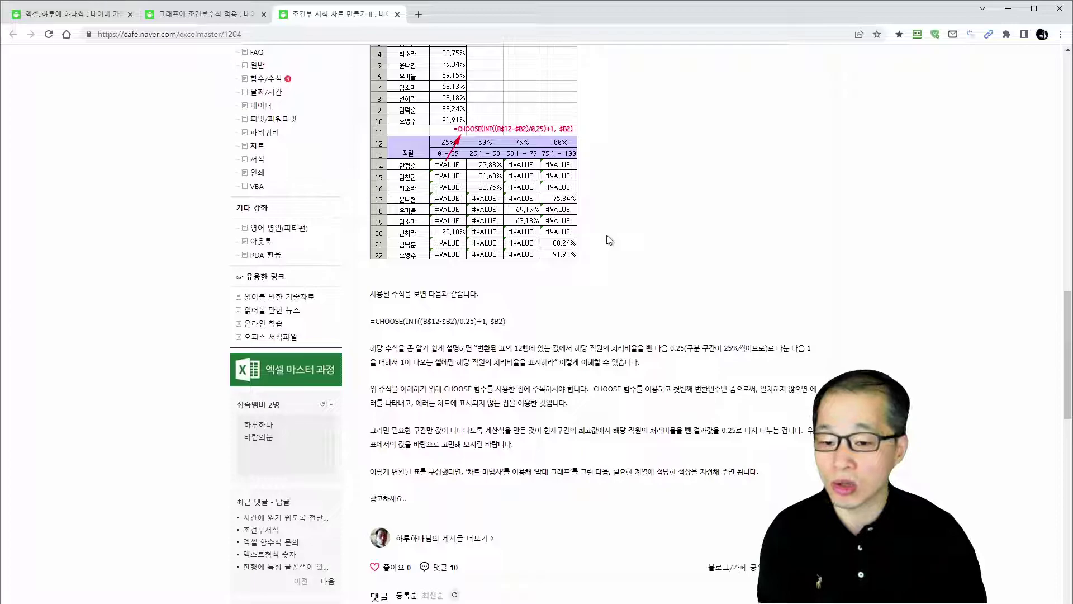
pyautogui.scroll(-1, 609, 239)
pyautogui.scroll(12, 609, 240)
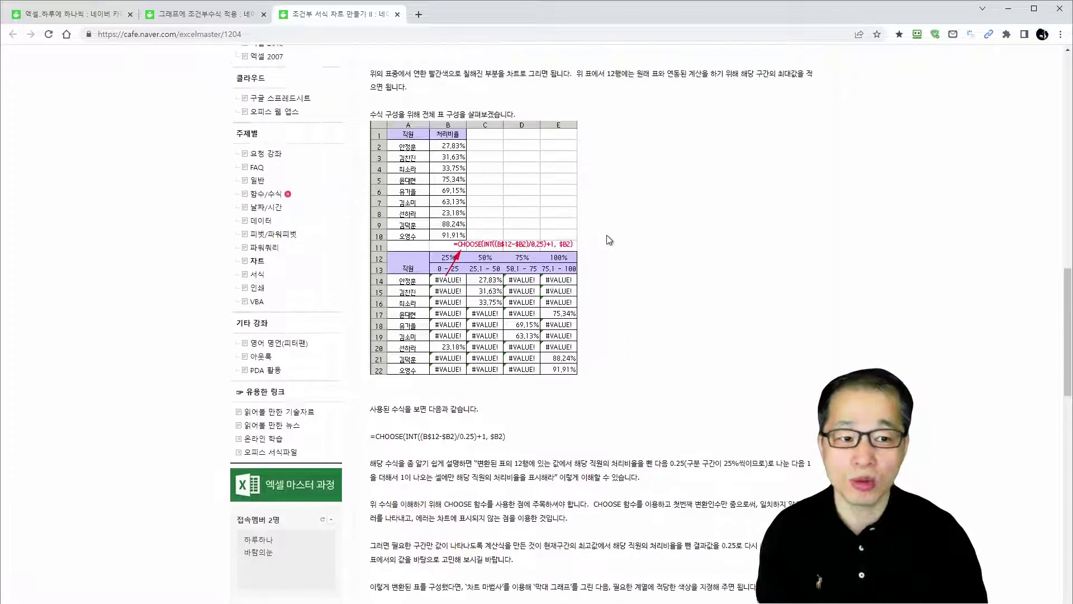
pyautogui.scroll(8, 607, 237)
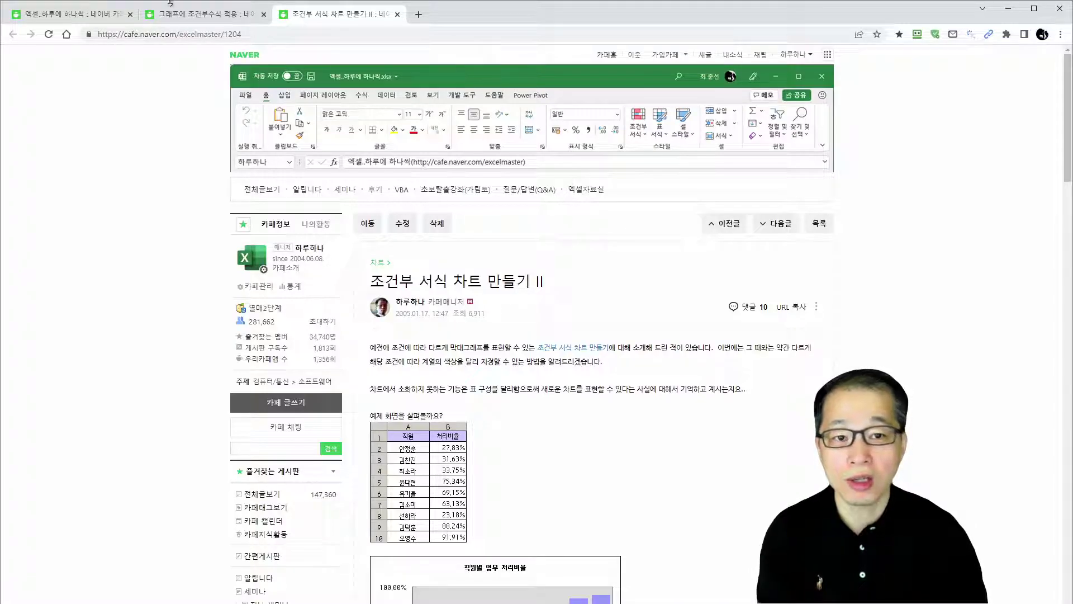
# Return to the question post, switch to the Excel workbook and select the 출고율 chart to reveal its source range
pyautogui.click(190, 13)
pyautogui.scroll(5, 613, 311)
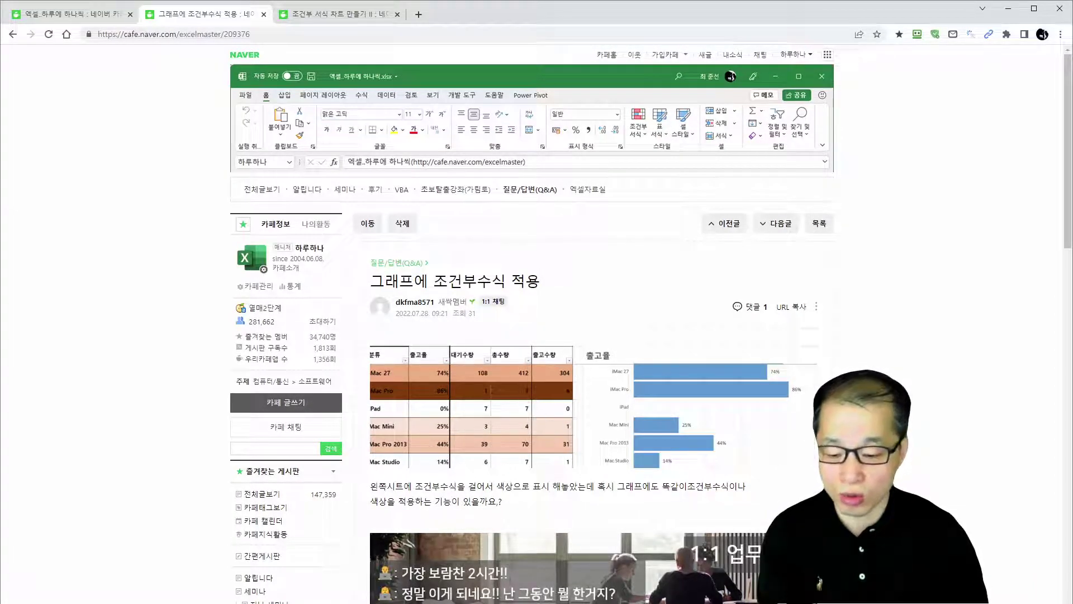
pyautogui.hotkey('alt', 'Tab')
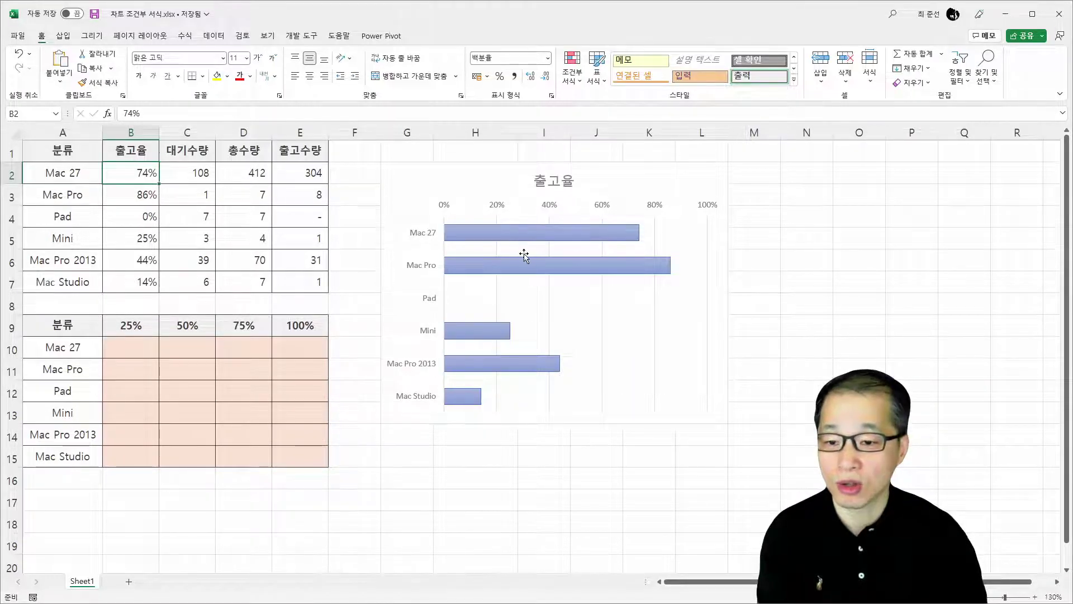
pyautogui.moveTo(83, 155); pyautogui.dragTo(278, 289)
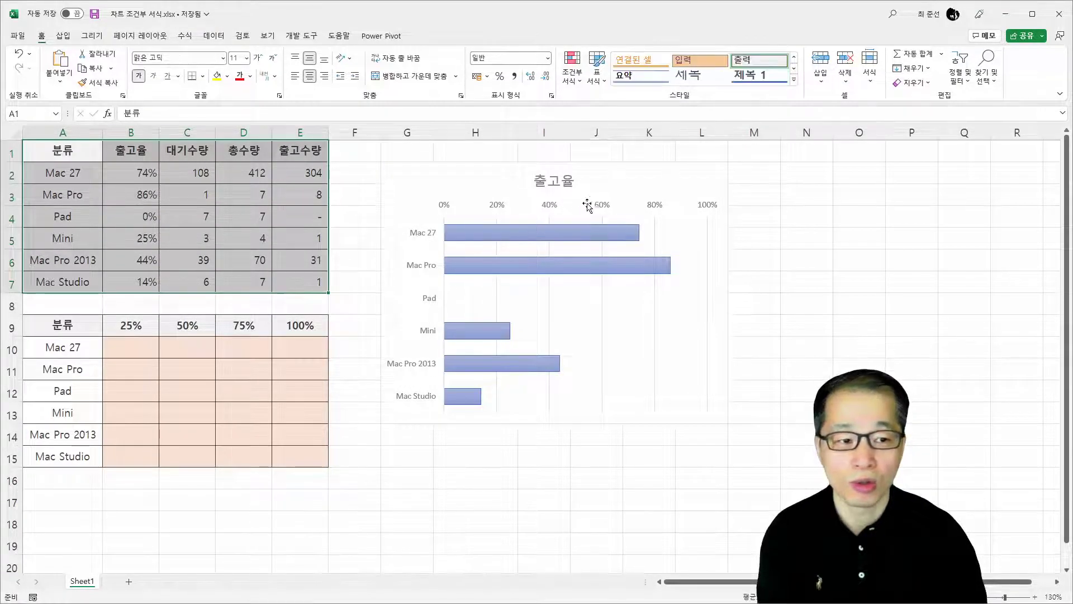
pyautogui.click(634, 176)
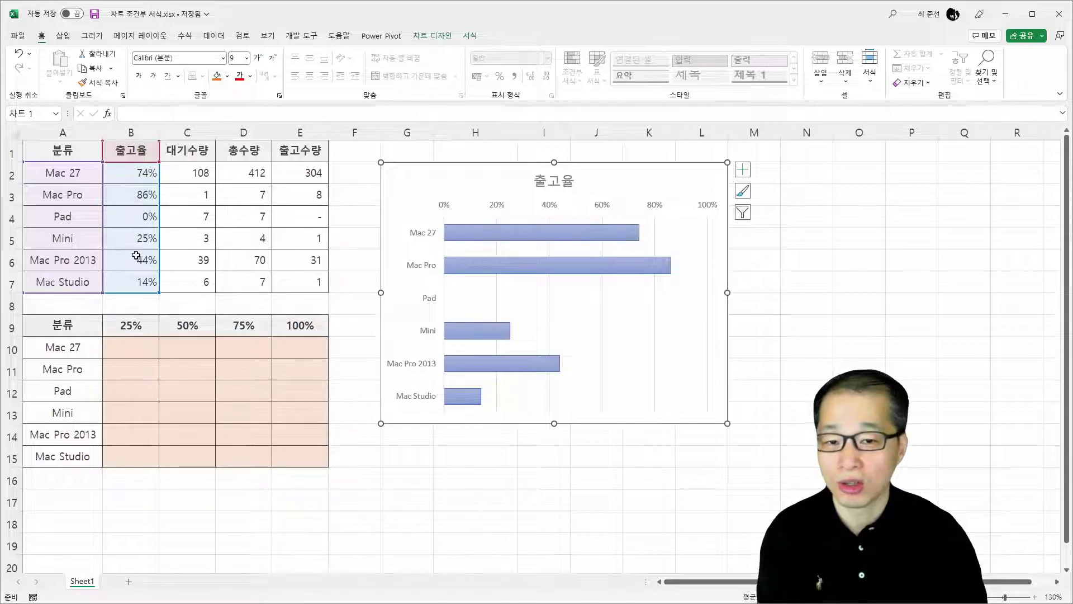
# Box A1:B7 and the 25%–100% headers in red, circle the empty grid, and annotate 0~25, the 74% value, IF and AND
pyautogui.moveTo(20, 138)
pyautogui.mouseDown()
pyautogui.moveTo(155, 274)
pyautogui.moveTo(158, 291)
pyautogui.mouseUp()
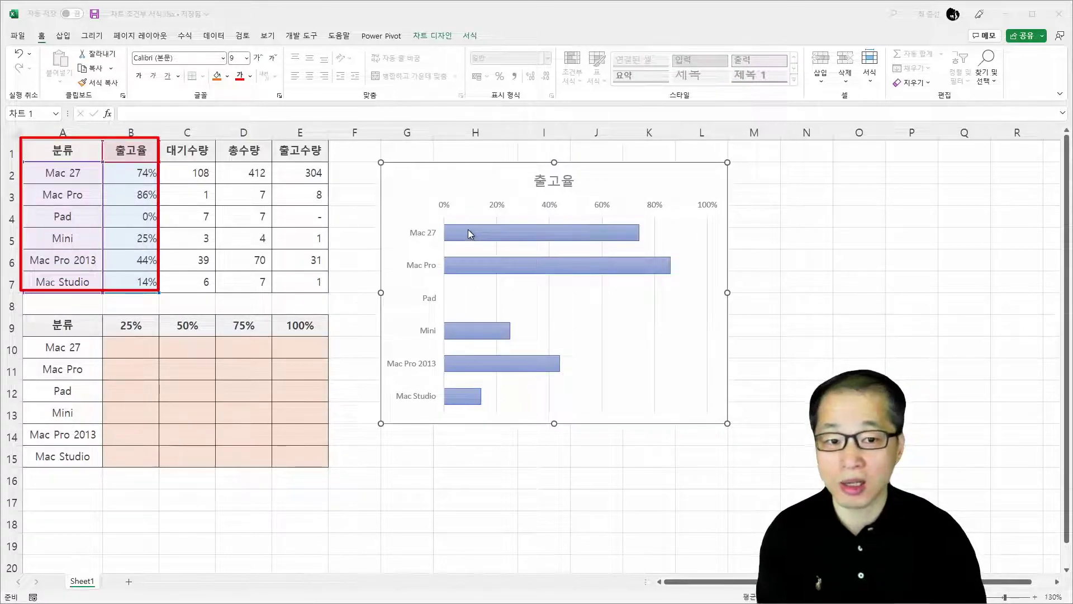
pyautogui.moveTo(104, 320)
pyautogui.mouseDown()
pyautogui.moveTo(179, 339)
pyautogui.moveTo(330, 337)
pyautogui.mouseUp()
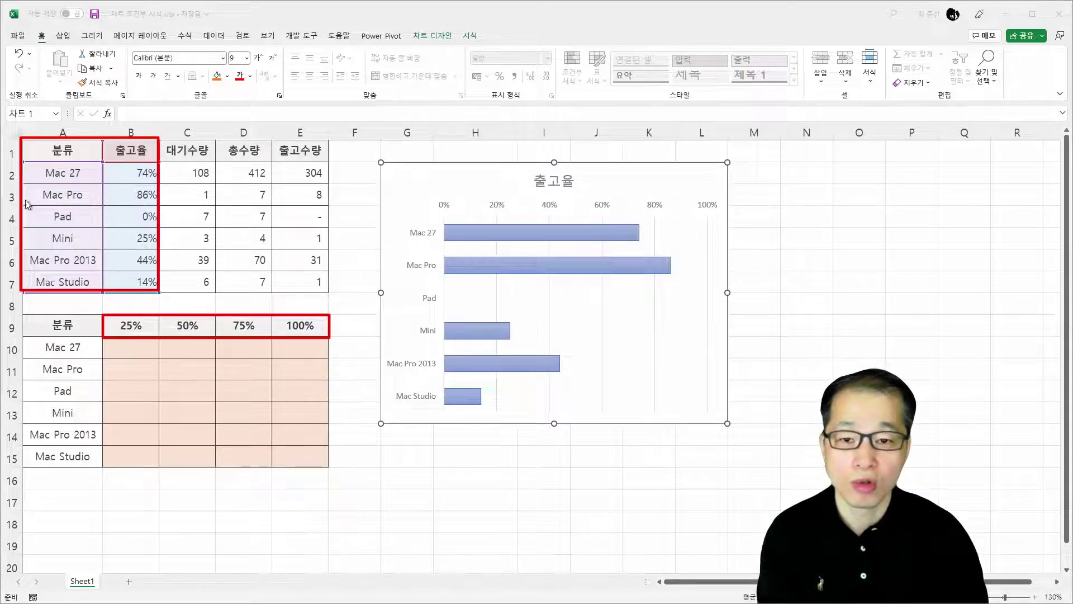
pyautogui.moveTo(282, 451)
pyautogui.mouseDown()
pyautogui.moveTo(189, 385)
pyautogui.moveTo(331, 450)
pyautogui.moveTo(292, 468)
pyautogui.mouseUp()
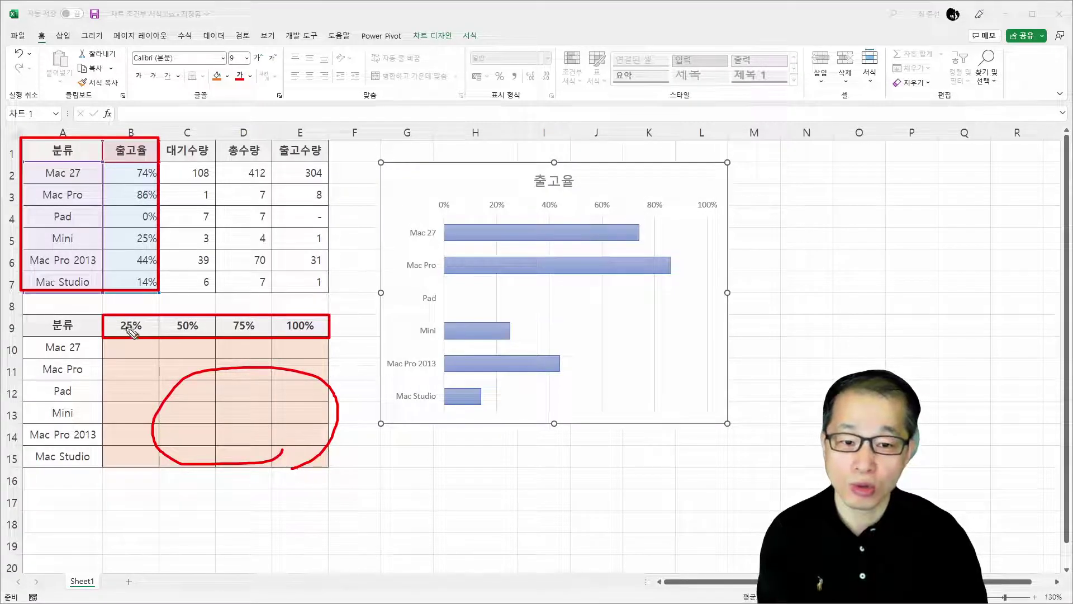
pyautogui.moveTo(136, 318); pyautogui.dragTo(142, 333)
pyautogui.moveTo(99, 304); pyautogui.dragTo(144, 308)
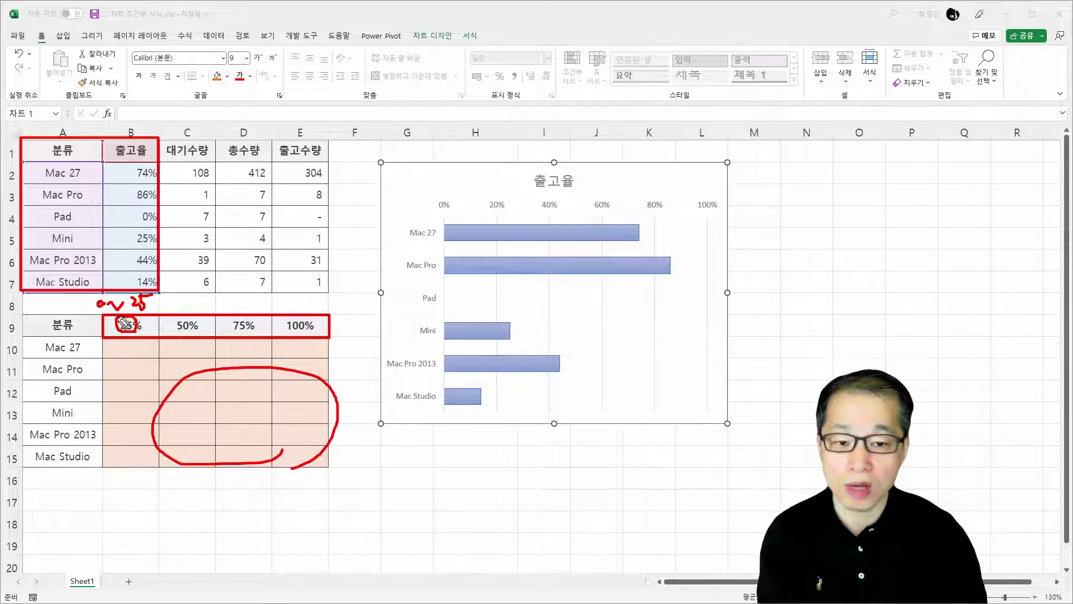
pyautogui.moveTo(146, 180)
pyautogui.mouseDown()
pyautogui.moveTo(131, 165)
pyautogui.moveTo(151, 194)
pyautogui.mouseUp()
pyautogui.moveTo(190, 404)
pyautogui.mouseDown()
pyautogui.moveTo(192, 423)
pyautogui.moveTo(190, 382)
pyautogui.moveTo(216, 386)
pyautogui.moveTo(197, 423)
pyautogui.moveTo(236, 405)
pyautogui.mouseUp()
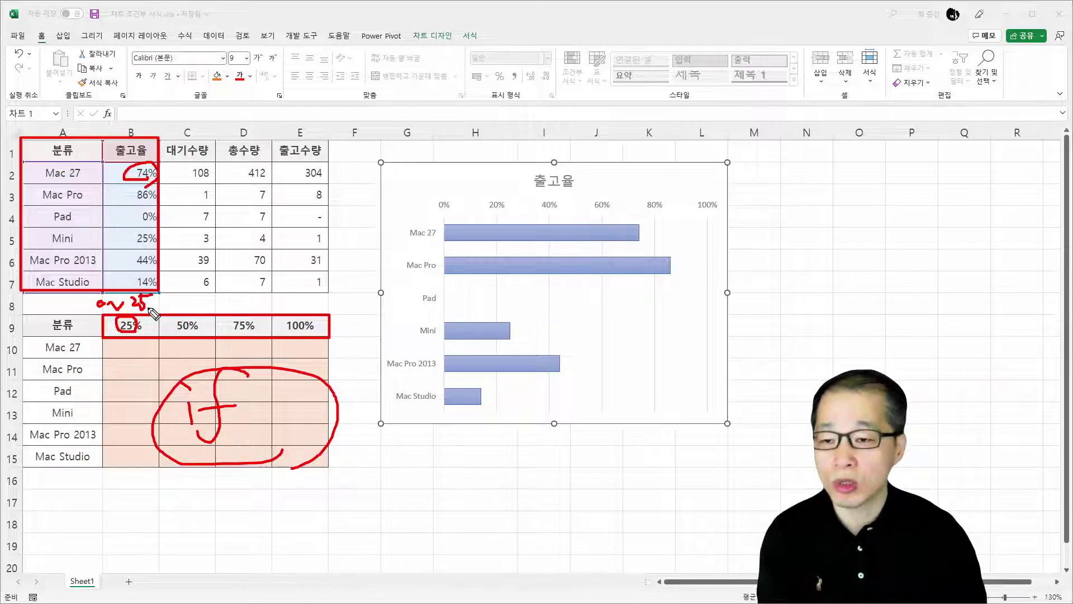
pyautogui.moveTo(282, 421)
pyautogui.mouseDown()
pyautogui.moveTo(311, 417)
pyautogui.moveTo(316, 398)
pyautogui.moveTo(325, 417)
pyautogui.moveTo(342, 383)
pyautogui.moveTo(332, 411)
pyautogui.mouseUp()
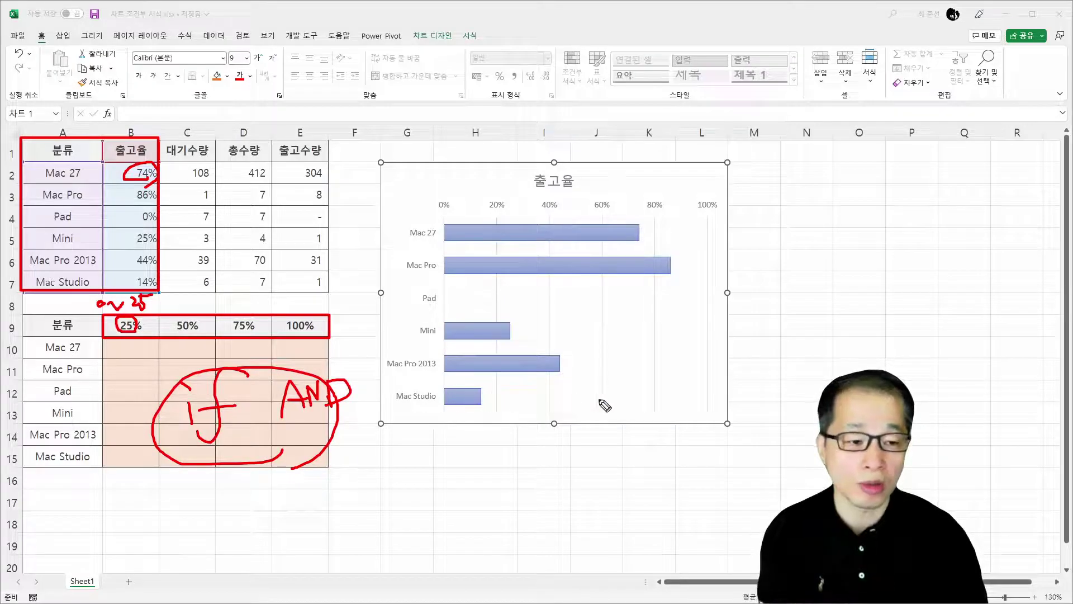
# Circle and check-mark the 출고율 chart, write 표 with an arrow over the lower table, and clear the annotations
pyautogui.moveTo(666, 410); pyautogui.dragTo(331, 301)
pyautogui.moveTo(339, 263)
pyautogui.mouseDown()
pyautogui.moveTo(722, 353)
pyautogui.moveTo(643, 390)
pyautogui.mouseUp()
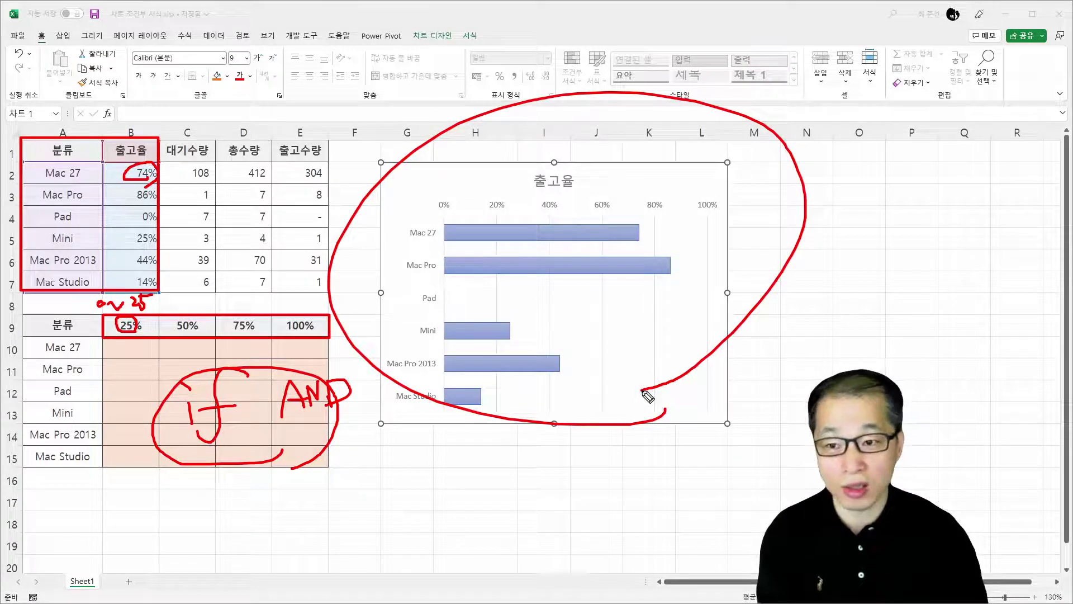
pyautogui.moveTo(641, 171); pyautogui.dragTo(654, 163)
pyautogui.moveTo(54, 378)
pyautogui.mouseDown()
pyautogui.moveTo(96, 368)
pyautogui.moveTo(73, 395)
pyautogui.mouseUp()
pyautogui.moveTo(85, 373); pyautogui.dragTo(101, 405)
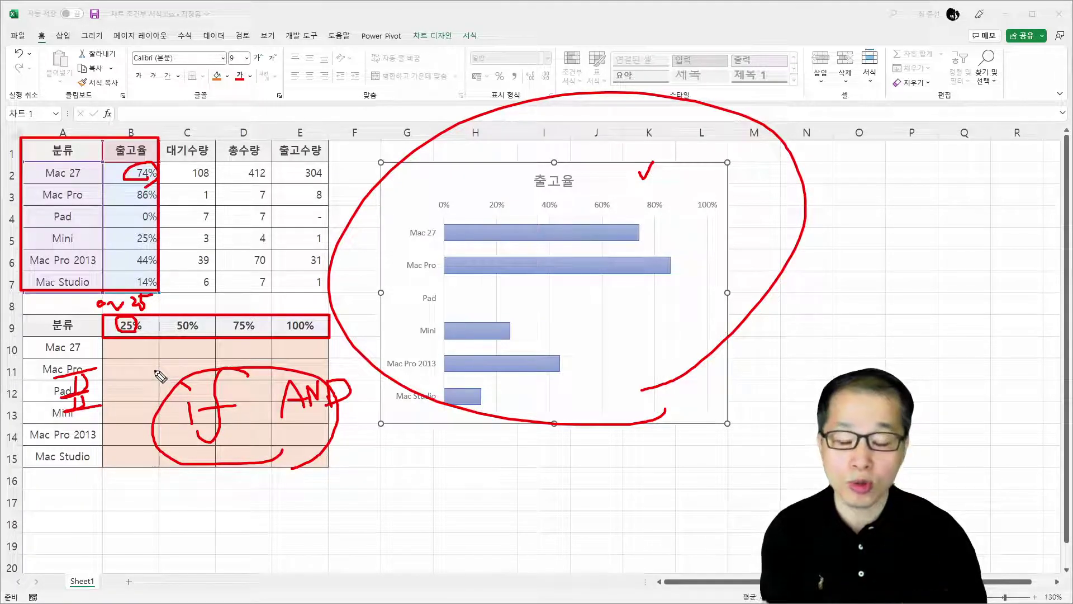
pyautogui.moveTo(114, 370)
pyautogui.mouseDown()
pyautogui.moveTo(163, 357)
pyautogui.moveTo(181, 365)
pyautogui.mouseUp()
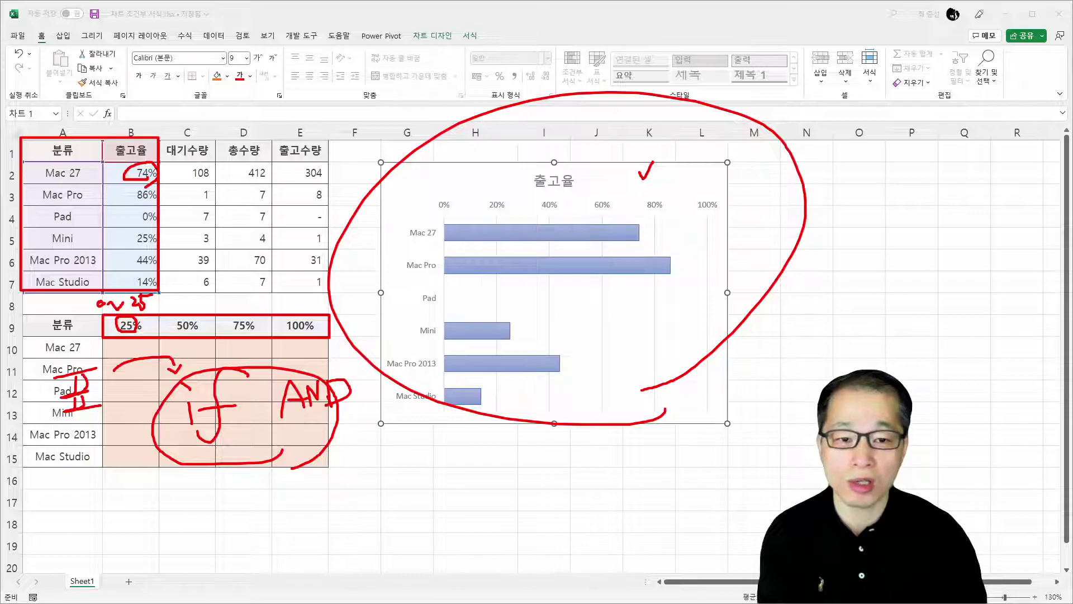
pyautogui.press('Escape')
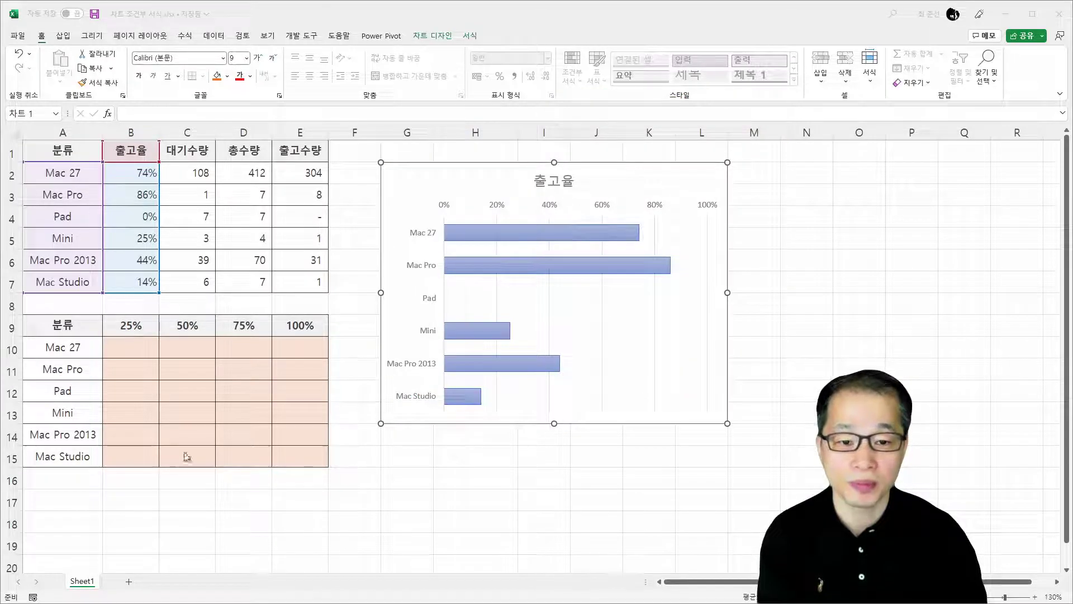
# Compare Mac 27's 출고율 with its 75% cell in the lower table, and select cell B10
pyautogui.click(144, 353)
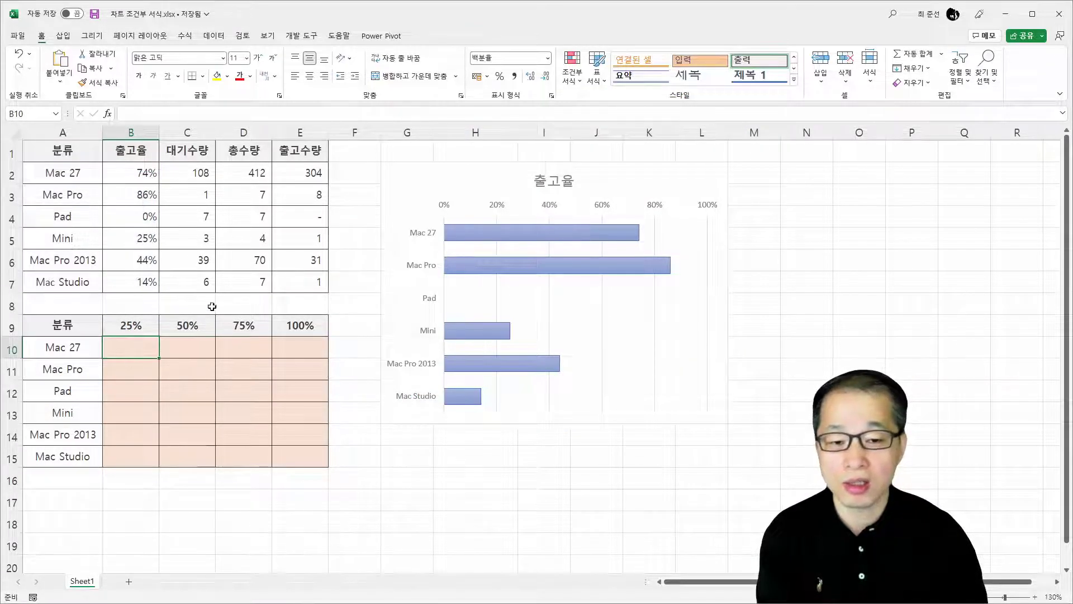
pyautogui.click(146, 175)
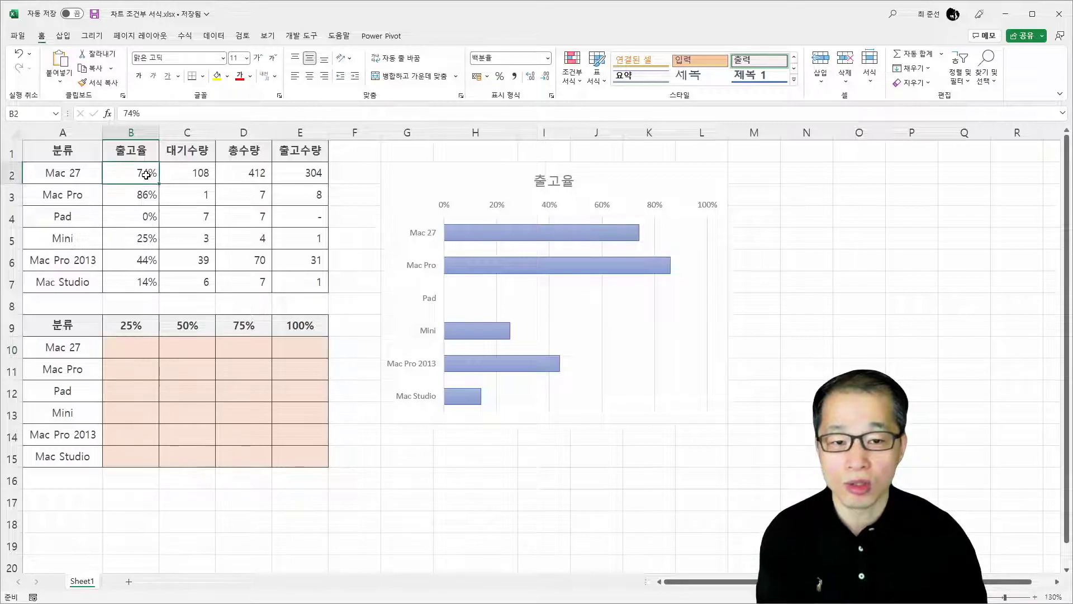
pyautogui.click(58, 175)
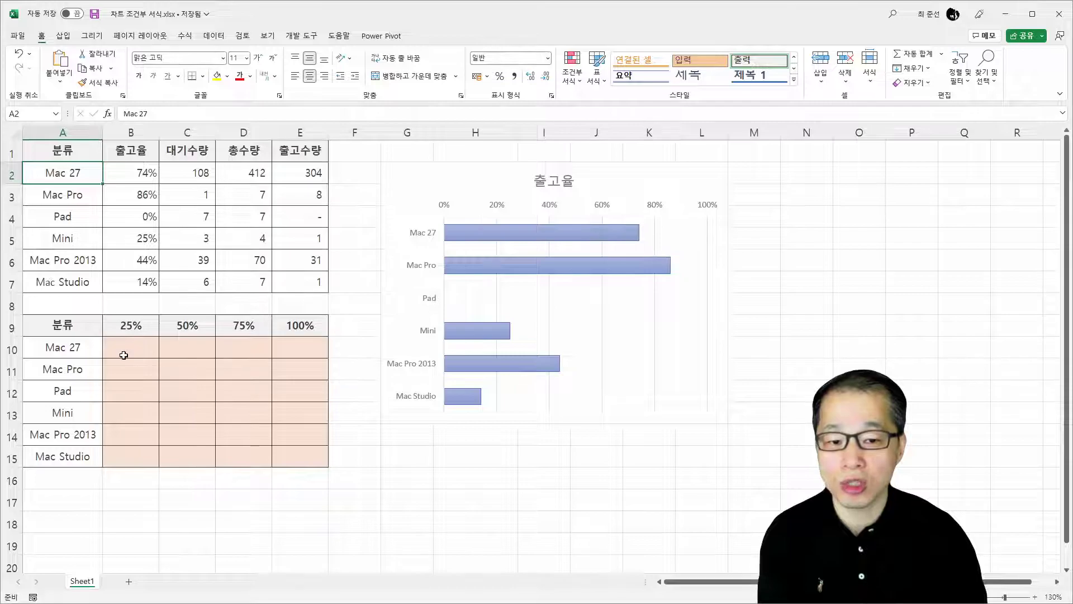
pyautogui.click(243, 349)
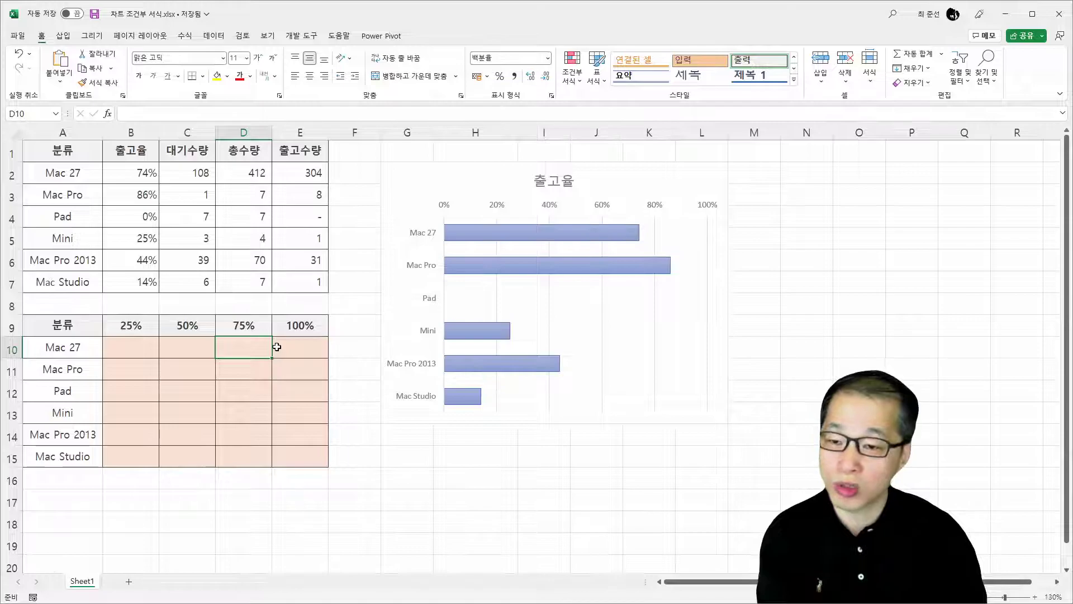
pyautogui.click(137, 347)
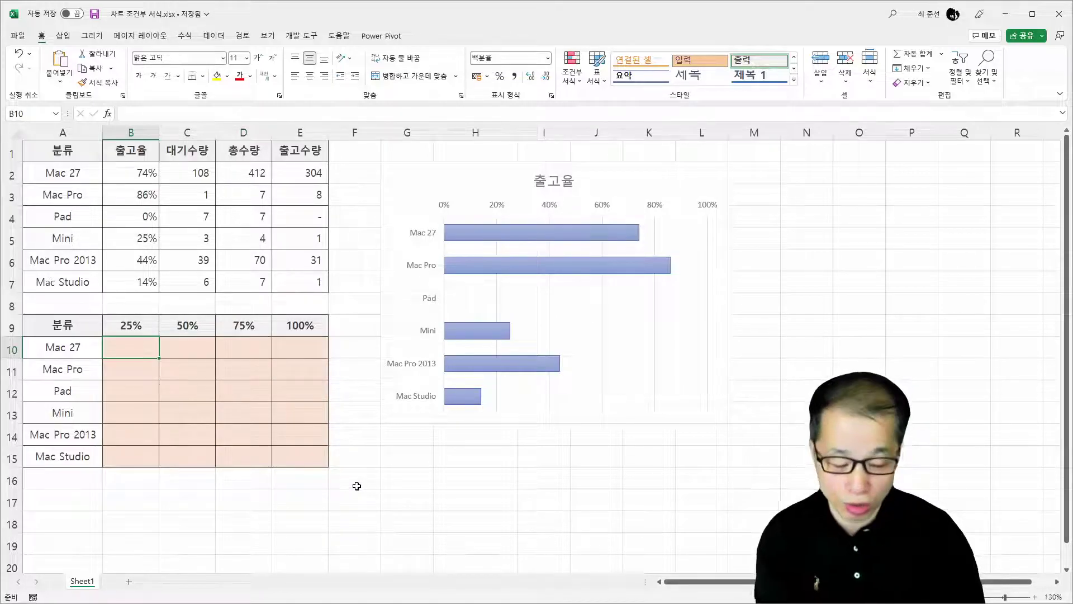
# Start an AND formula in B10 whose first condition is $B2<=B$9, locking the 출고율 column and the header row
pyautogui.write('==')
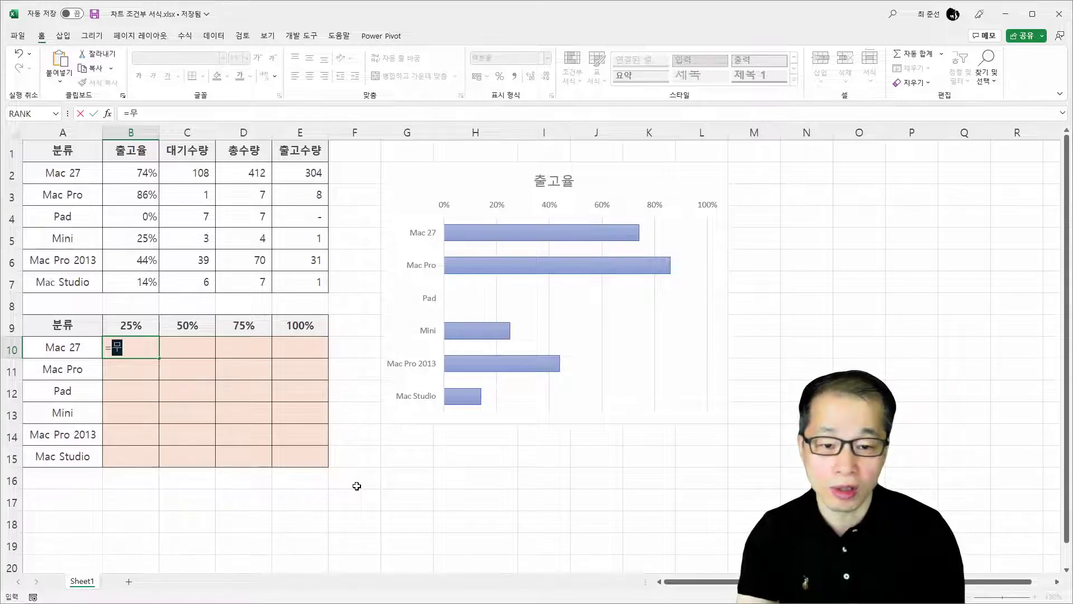
pyautogui.write('AND(')
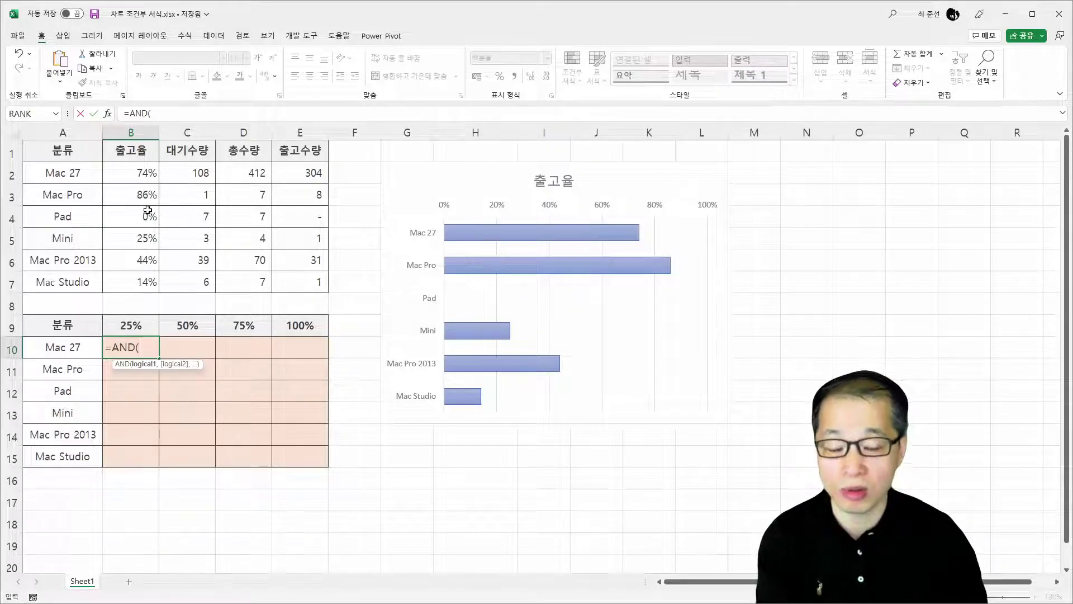
pyautogui.click(146, 174)
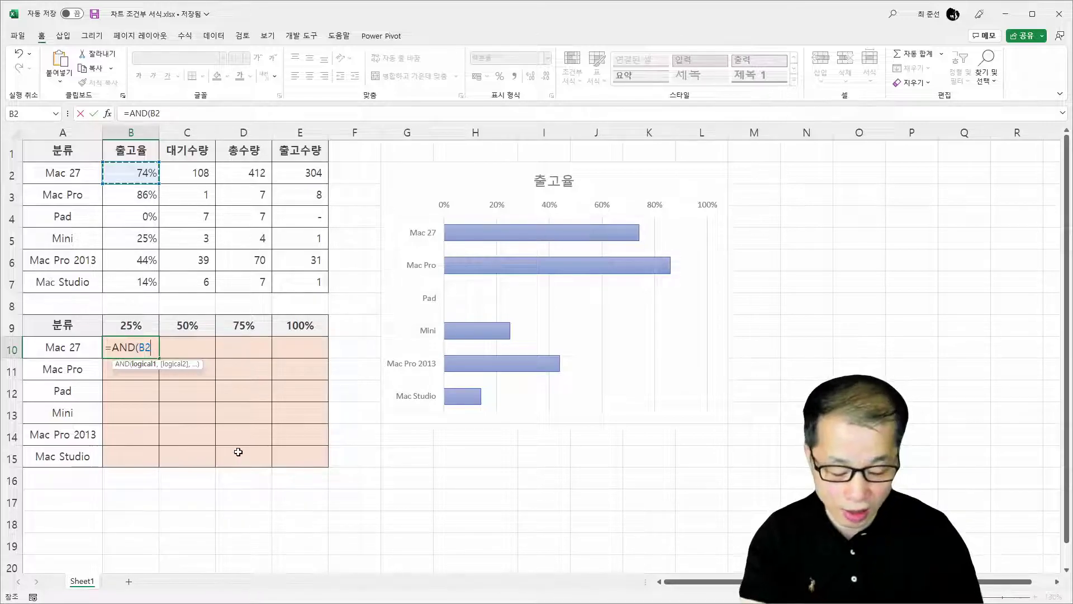
pyautogui.write('<=')
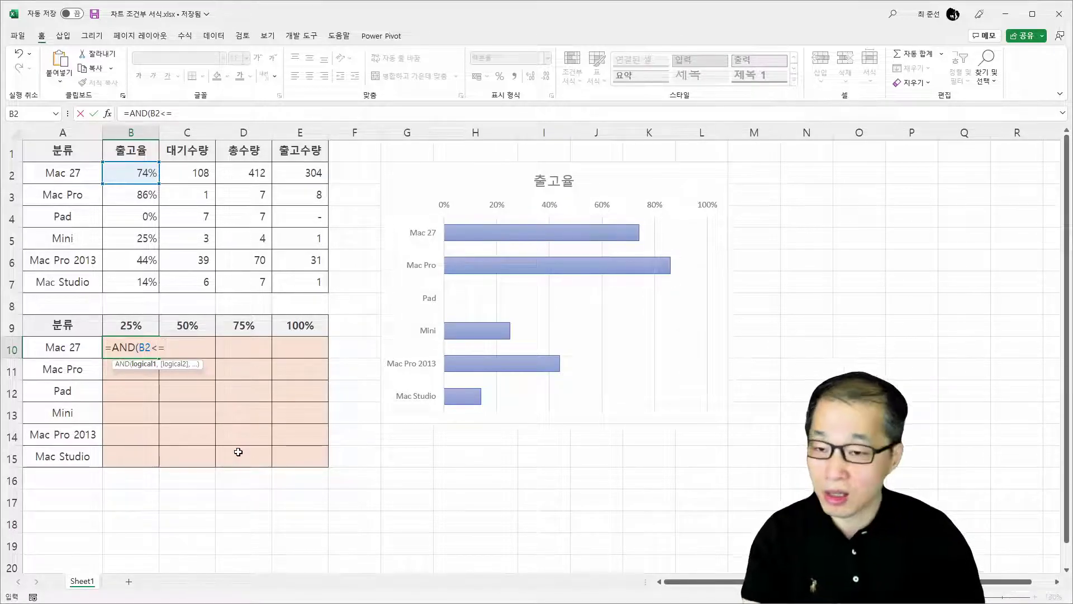
pyautogui.click(131, 325)
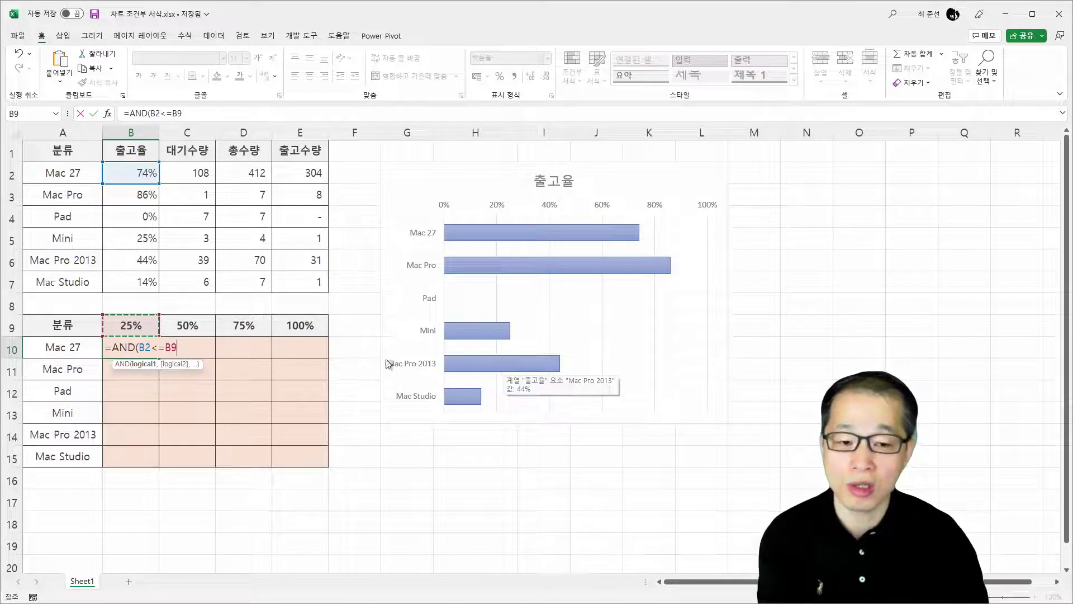
pyautogui.click(151, 347)
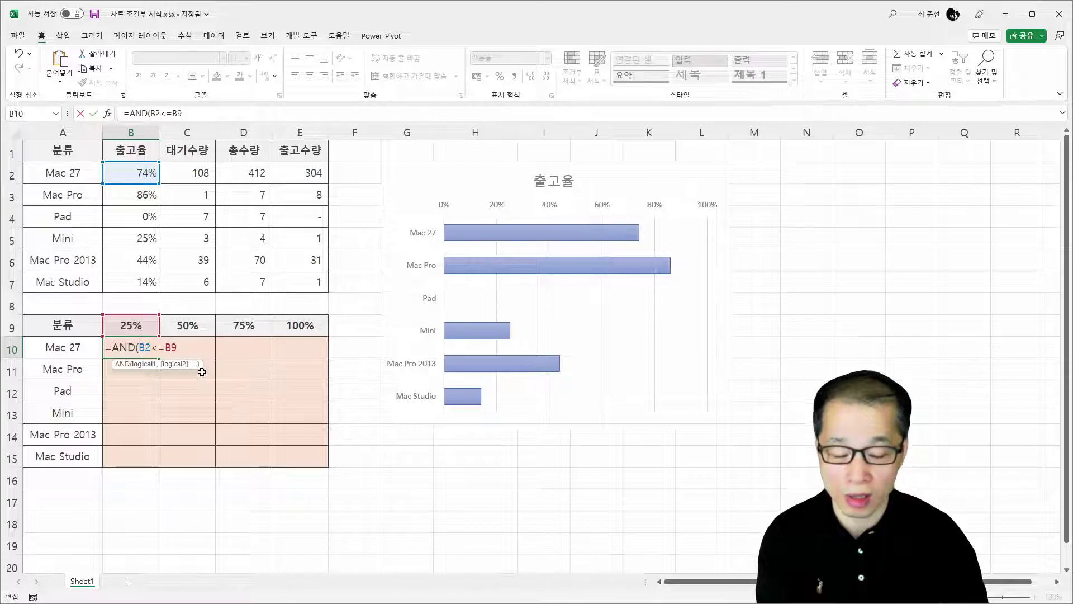
pyautogui.write('$')
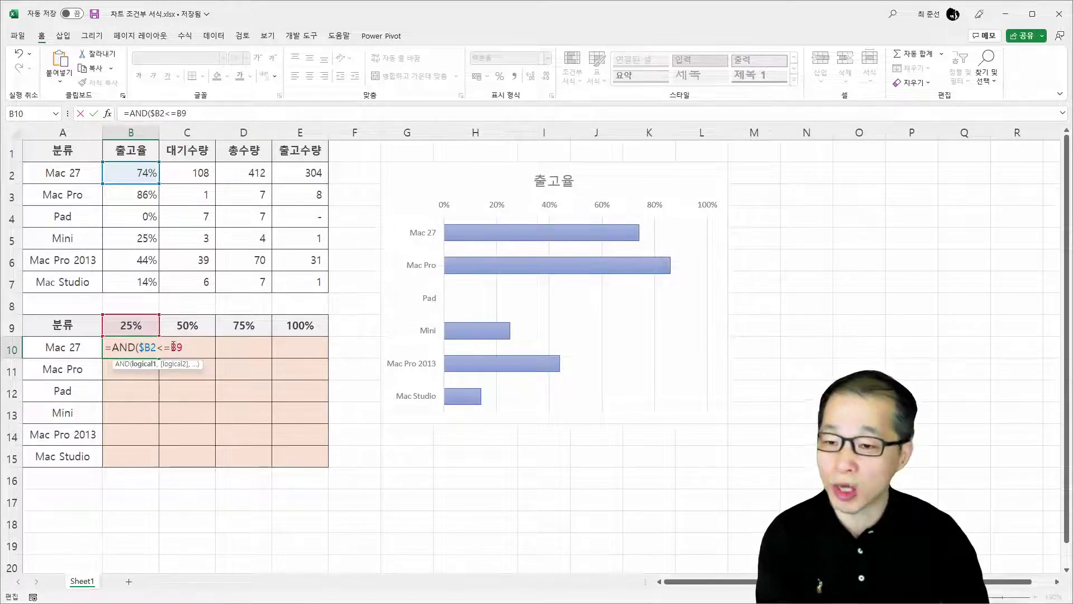
pyautogui.write('$')
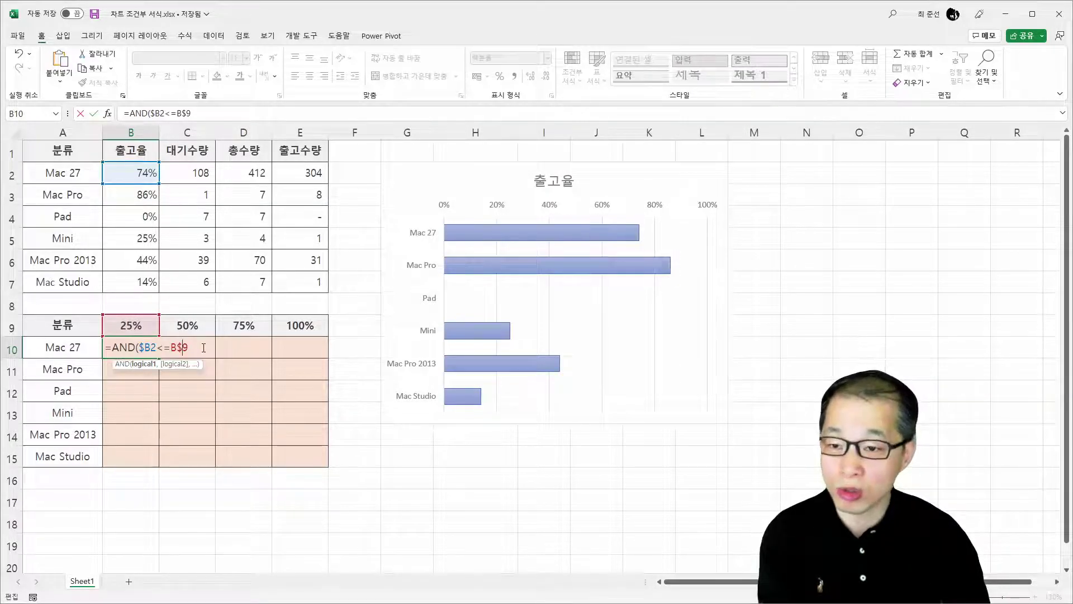
# Add the second AND condition $B2>N(A$9) to the B10 formula and close both parentheses
pyautogui.write(',')
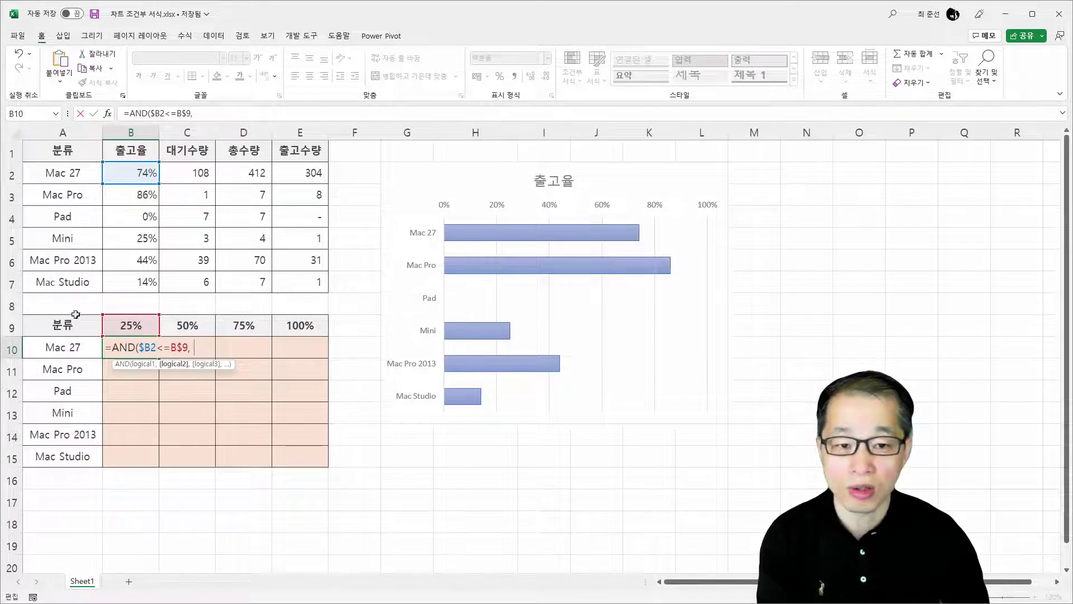
pyautogui.click(133, 170)
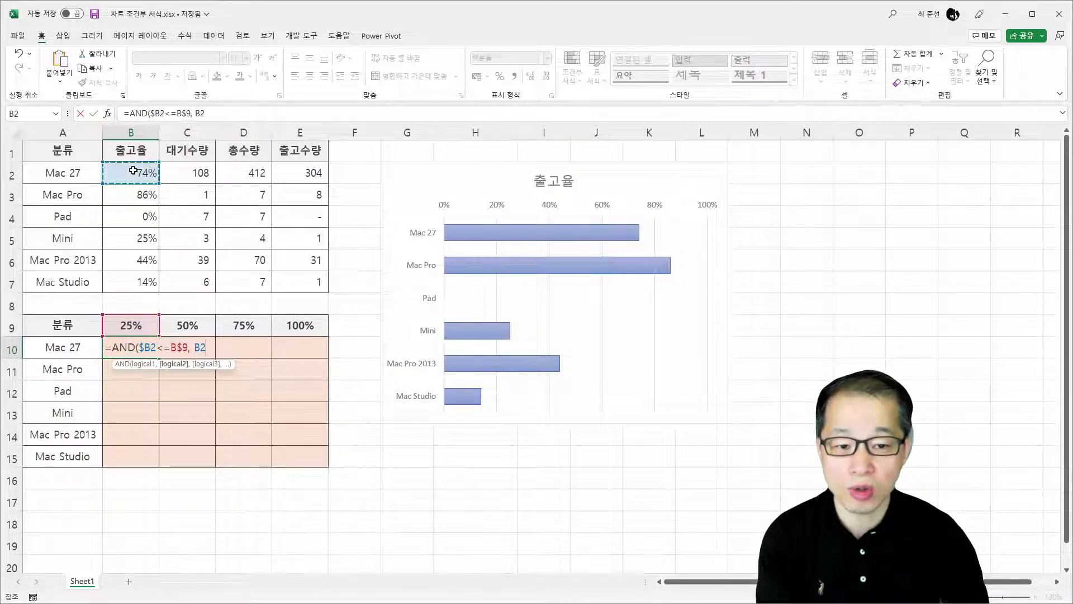
pyautogui.click(193, 348)
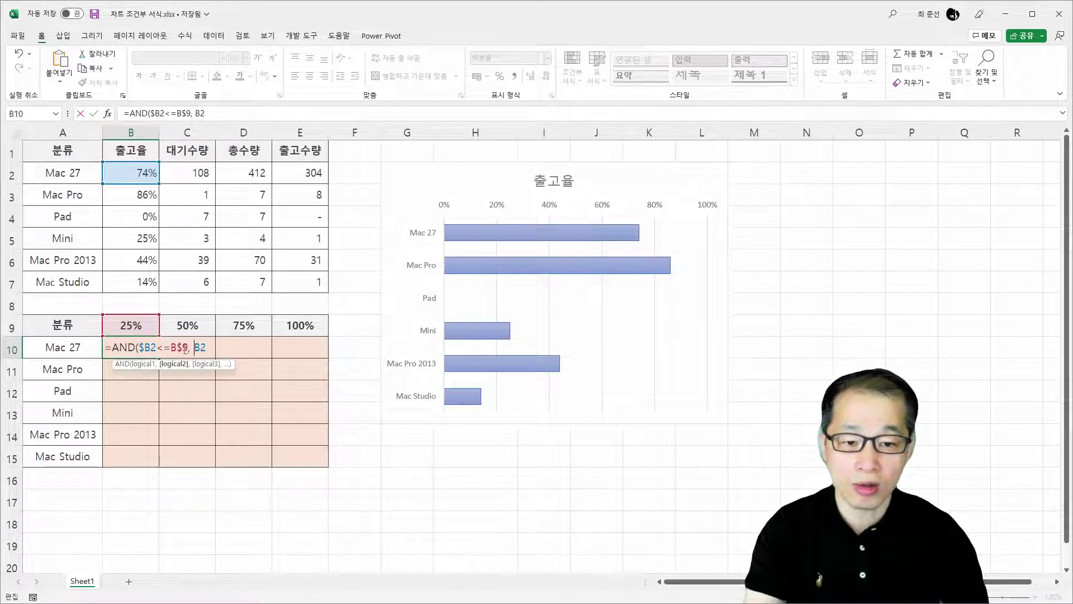
pyautogui.write('$')
pyautogui.press('End')
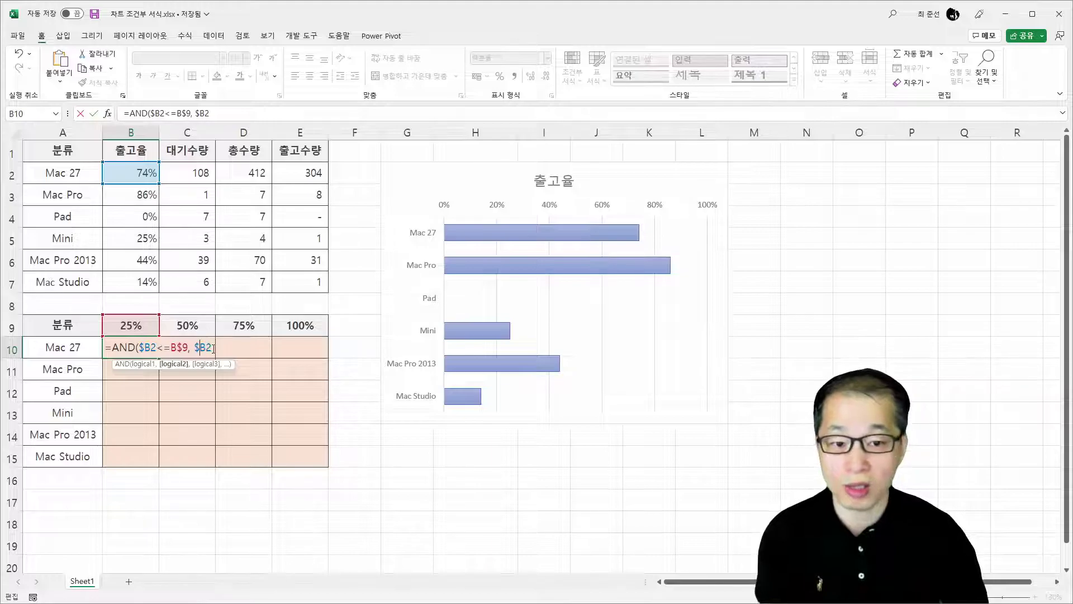
pyautogui.write('>')
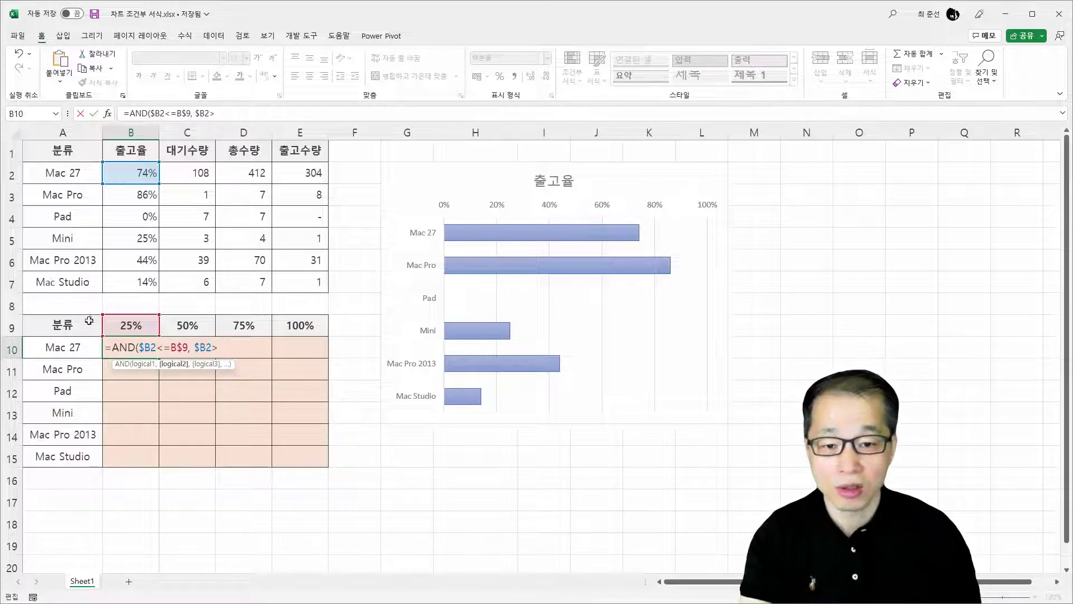
pyautogui.write('N')
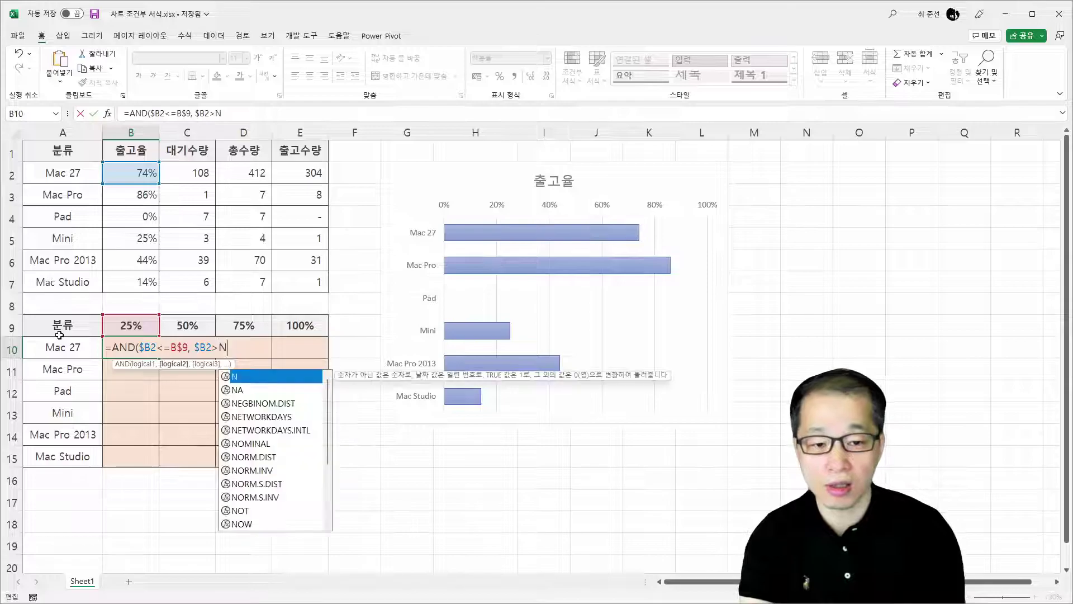
pyautogui.write('(')
pyautogui.click(60, 330)
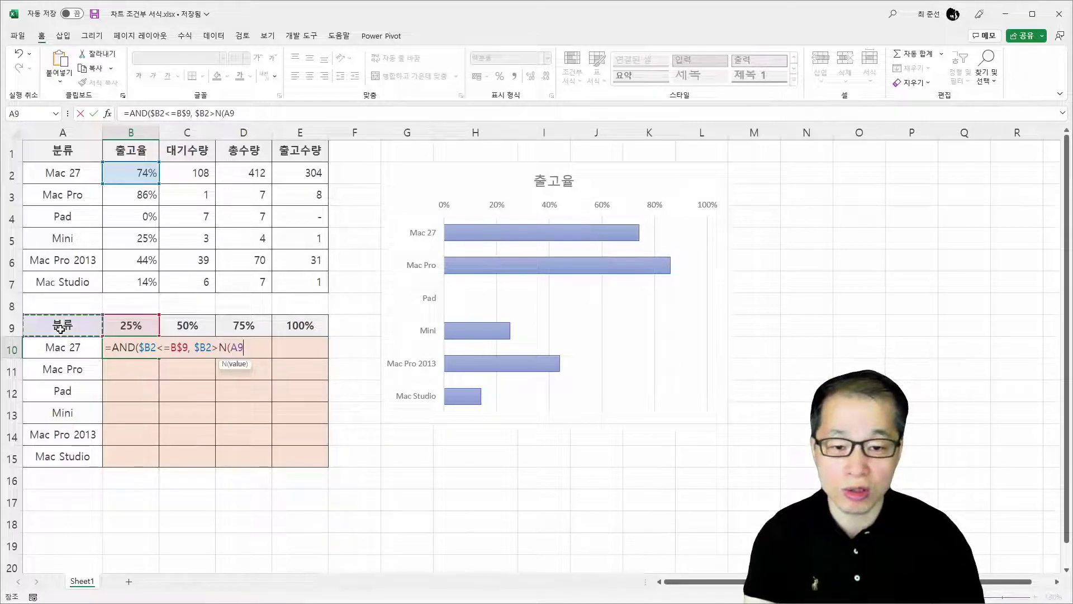
pyautogui.write('))')
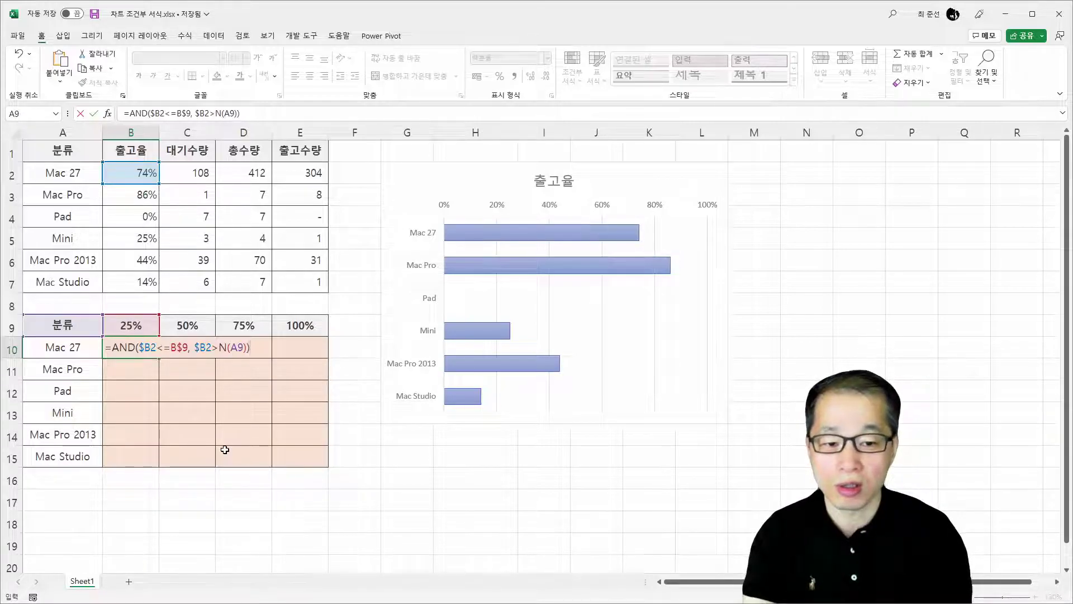
pyautogui.click(240, 349)
pyautogui.write('$')
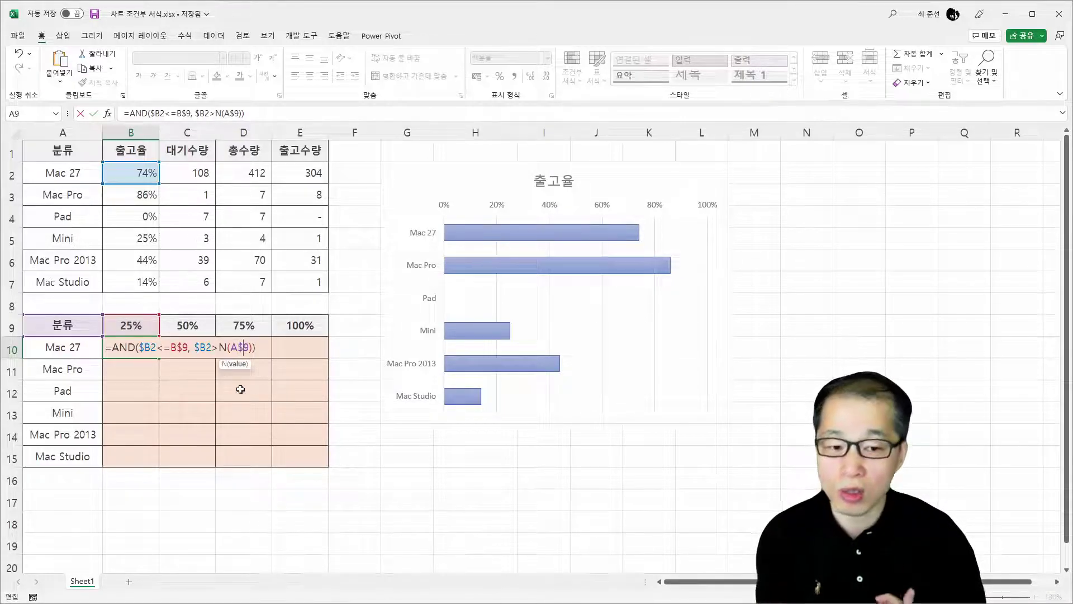
# Open the help article for the N function and read how it converts numbers, dates, TRUE, FALSE and other values
pyautogui.click(223, 349)
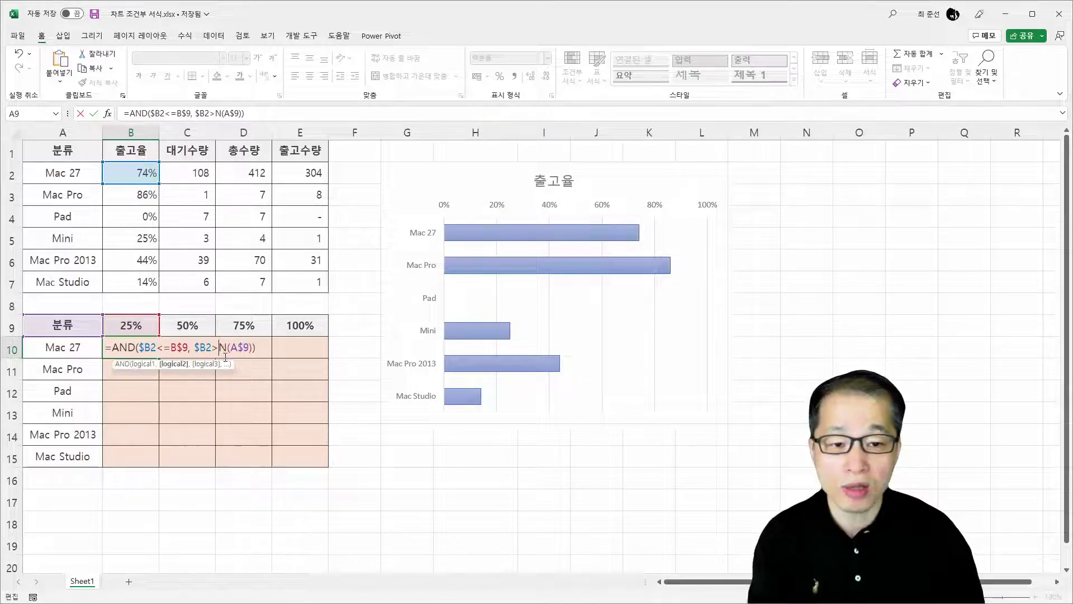
pyautogui.click(232, 349)
pyautogui.click(225, 365)
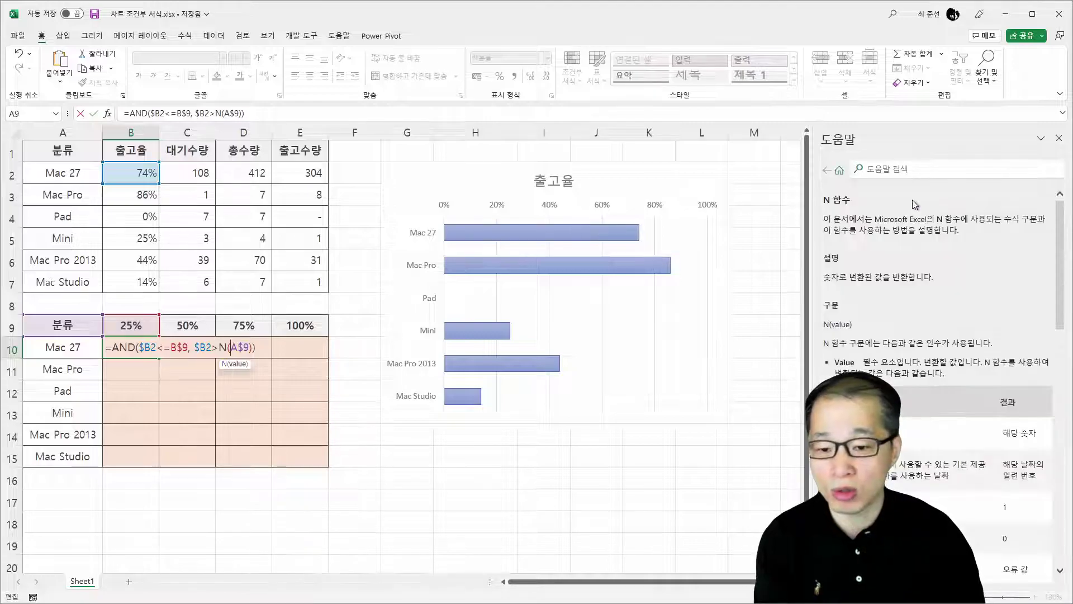
pyautogui.scroll(-2, 907, 255)
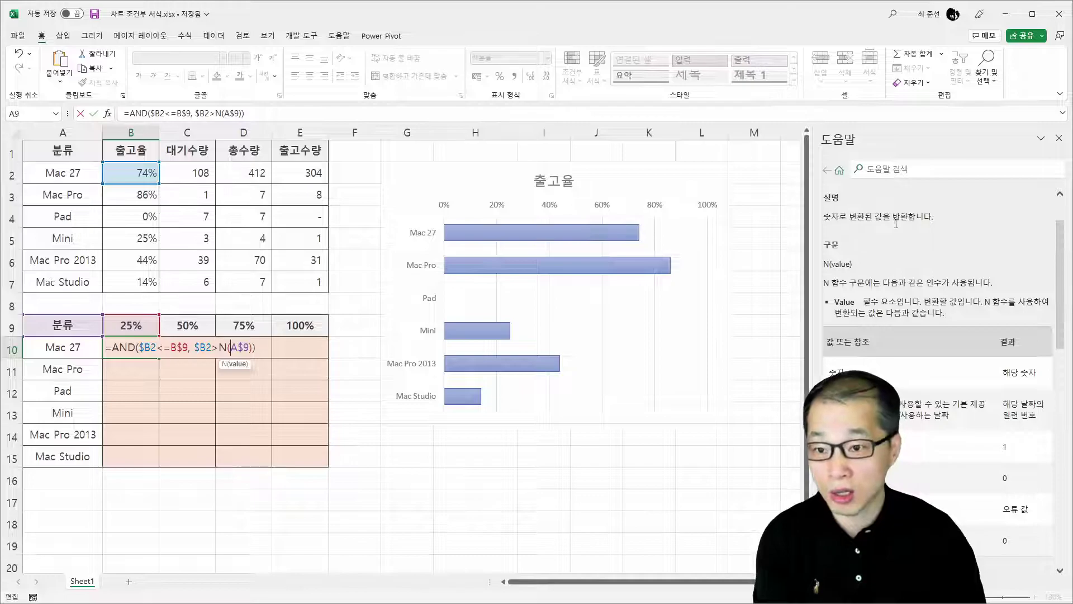
pyautogui.scroll(-6, 927, 237)
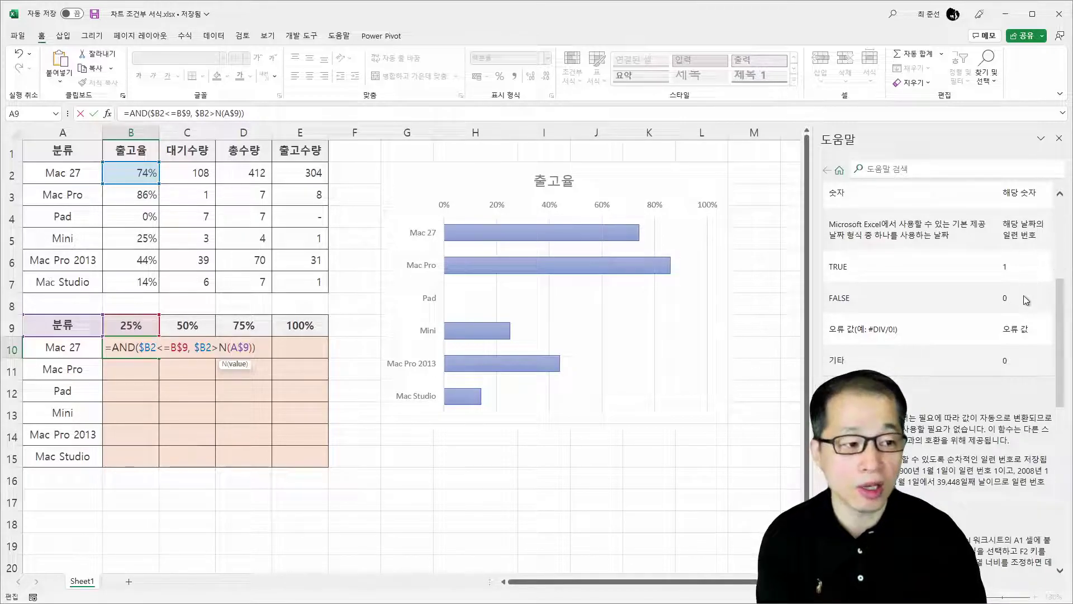
pyautogui.scroll(-1, 1024, 300)
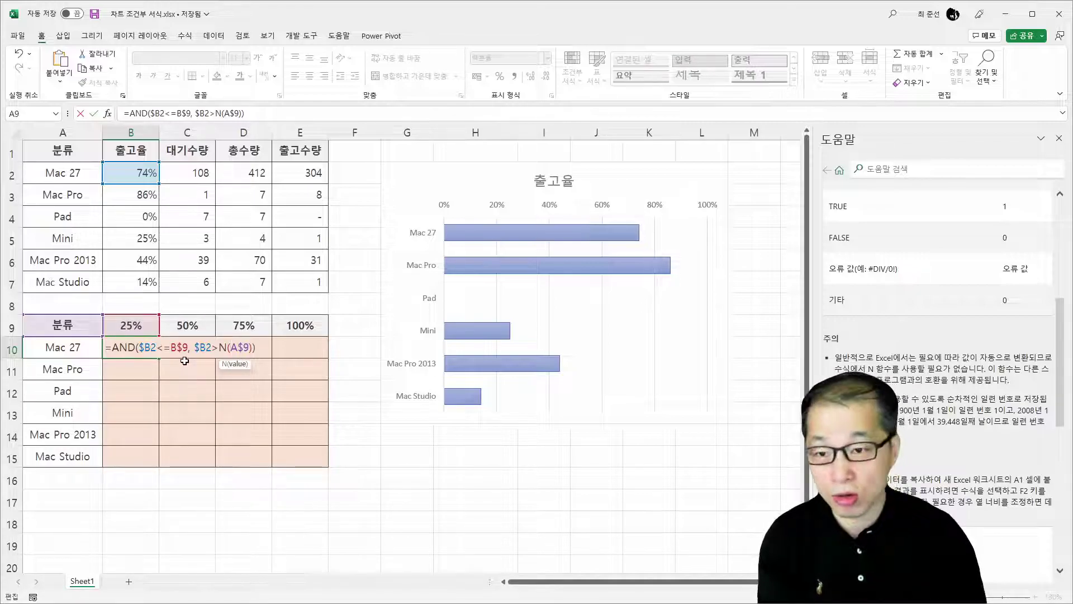
# Commit the AND formula in B10 and fill it across to E10 and down through row 15
pyautogui.press('Return')
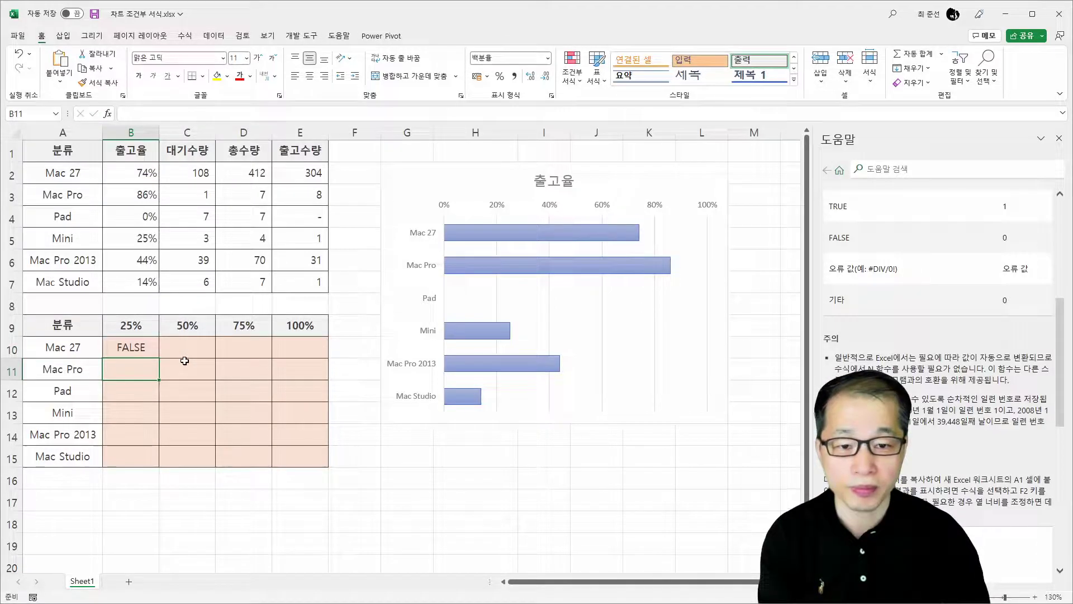
pyautogui.click(136, 345)
pyautogui.moveTo(159, 358); pyautogui.dragTo(335, 357)
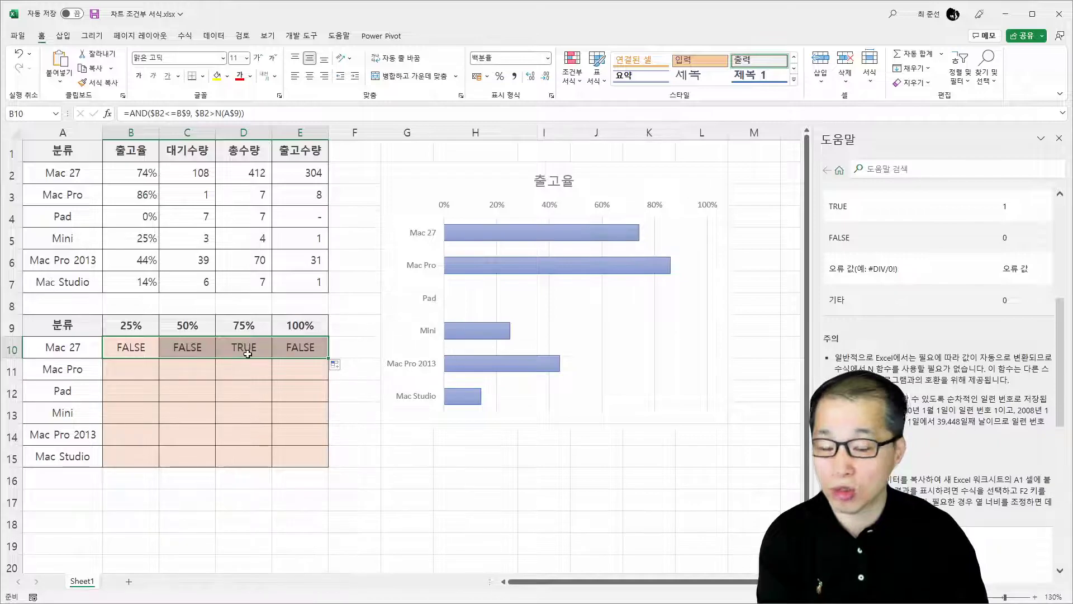
pyautogui.moveTo(327, 356); pyautogui.dragTo(326, 463)
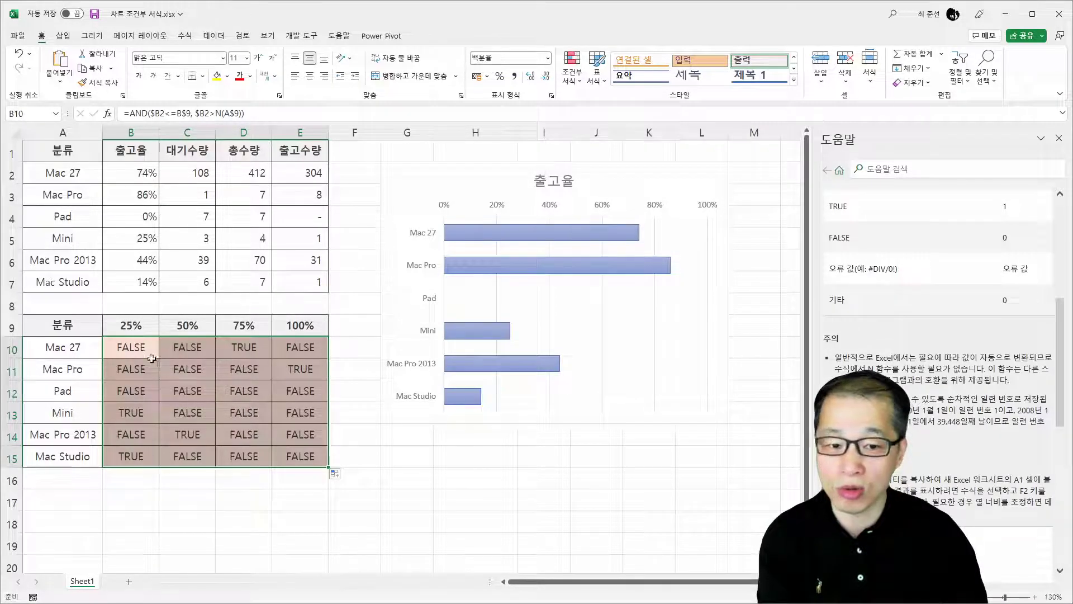
# Edit the B10 formula to place the AND test inside an IF function
pyautogui.click(126, 350)
pyautogui.press('F2')
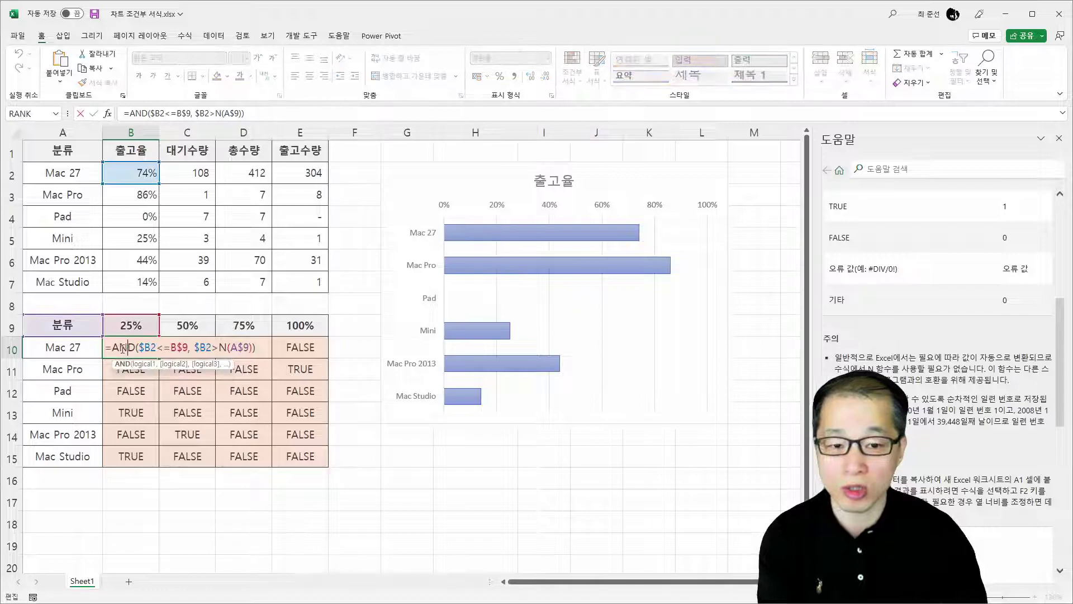
pyautogui.press('Home')
pyautogui.press('Right')
pyautogui.write('IF(')
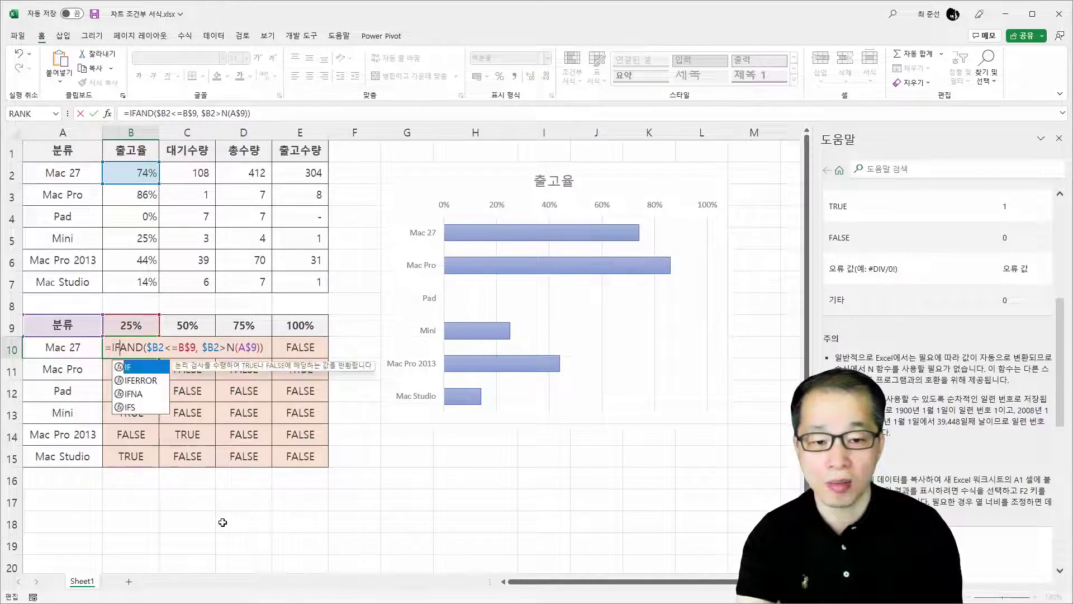
# Complete the B10 IF formula so it returns $B2 when the test is true and 0 otherwise
pyautogui.press('Right')
pyautogui.press('Right')
pyautogui.press('Right')
pyautogui.press('Right')
pyautogui.press('Right')
pyautogui.press('Right')
pyautogui.press('Right')
pyautogui.press('Right')
pyautogui.press('Right')
pyautogui.press('Right')
pyautogui.press('Right')
pyautogui.press('Right')
pyautogui.press('Right')
pyautogui.press('Right')
pyautogui.press('Right')
pyautogui.press('Right')
pyautogui.press('Right')
pyautogui.press('Right')
pyautogui.press('Right')
pyautogui.press('Right')
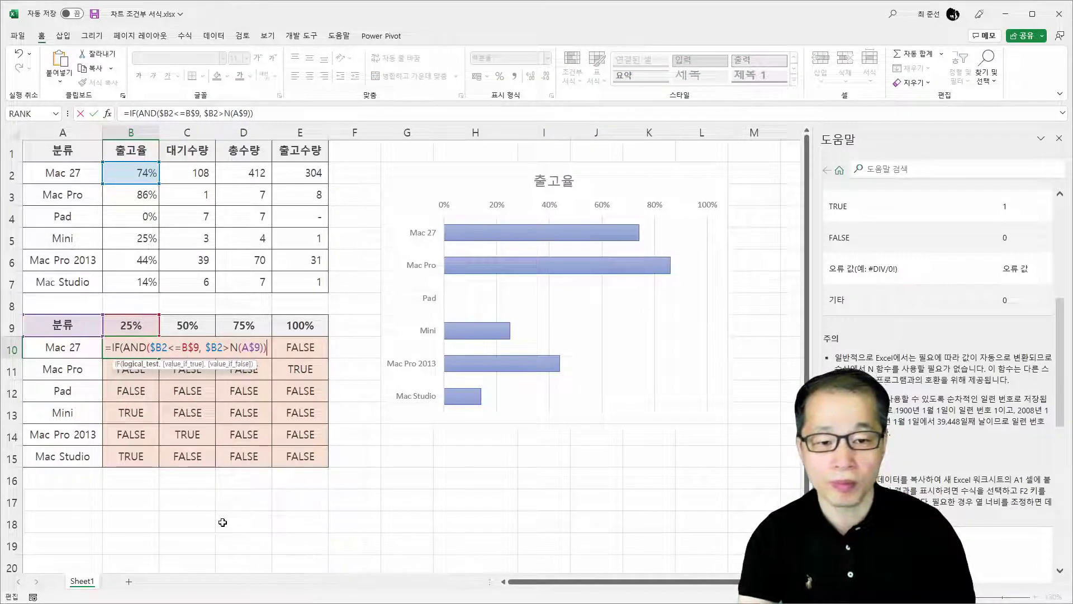
pyautogui.write(',')
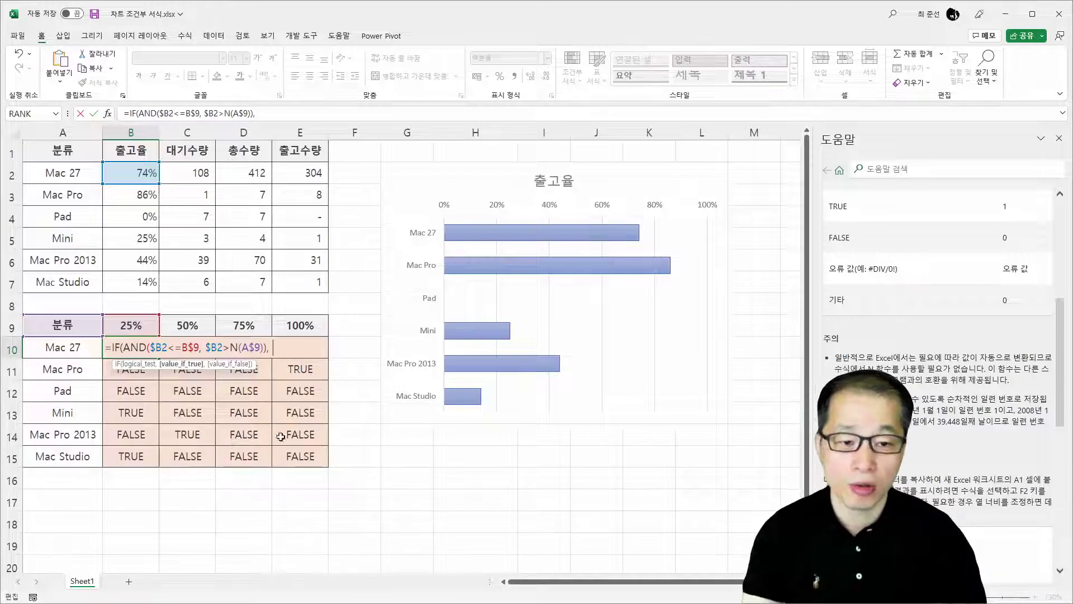
pyautogui.click(136, 172)
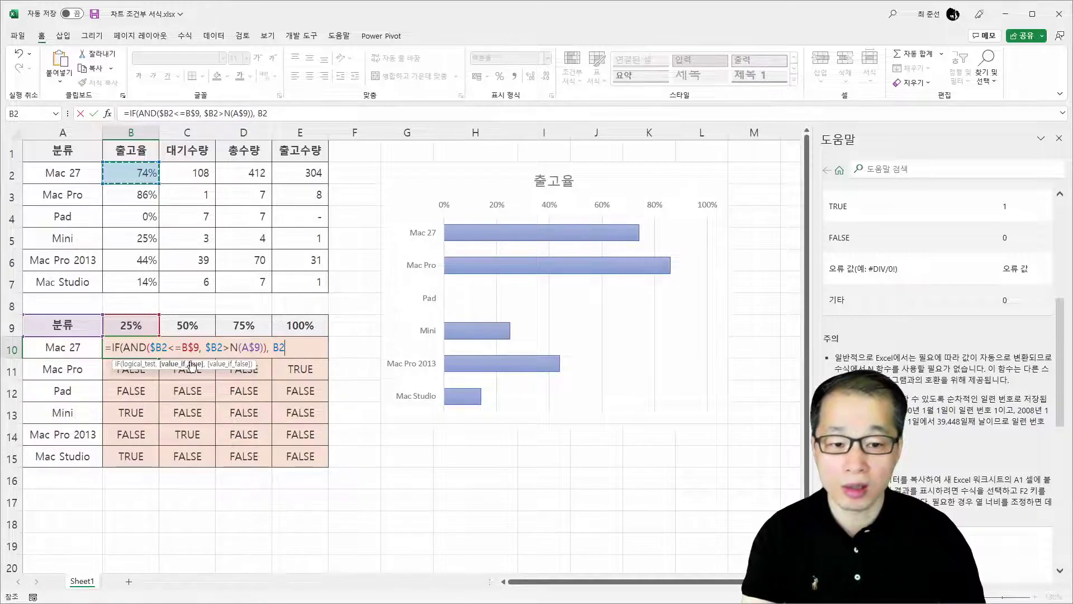
pyautogui.click(275, 347)
pyautogui.write('$B2')
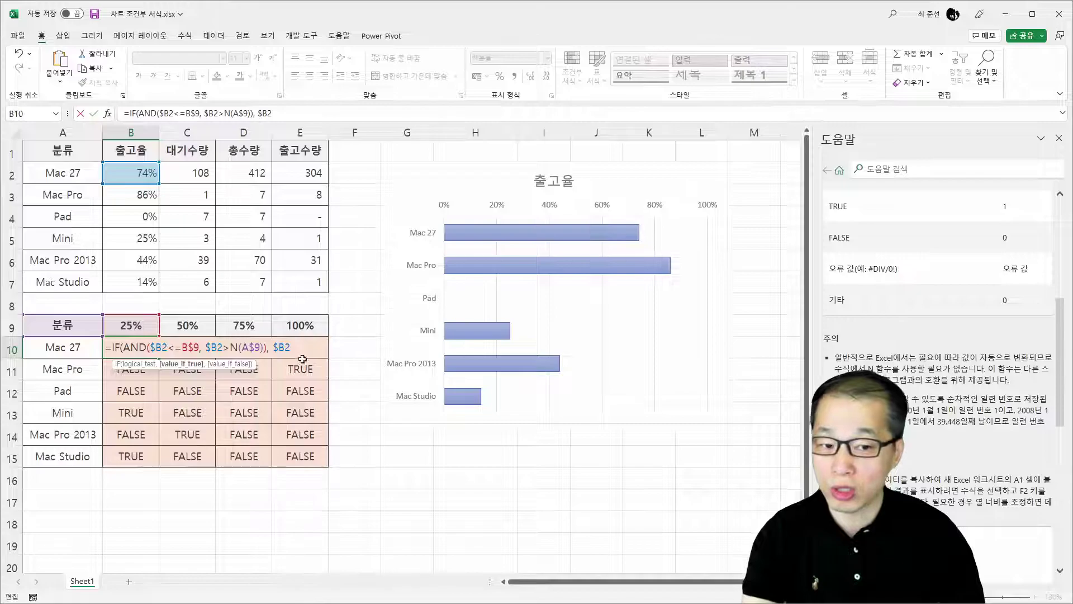
pyautogui.write(', 0)')
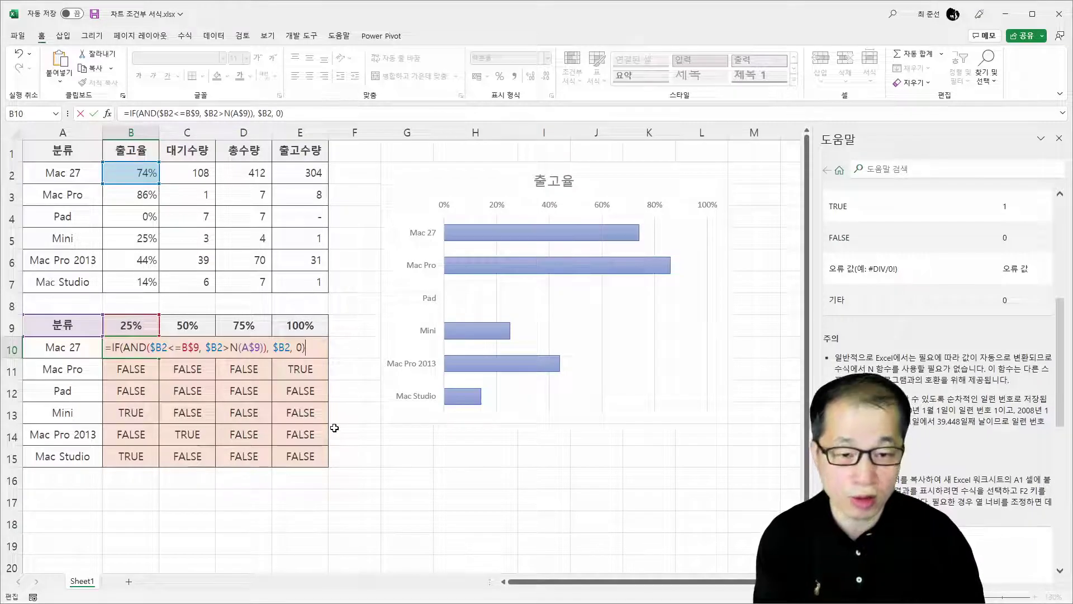
pyautogui.press('Return')
# Fill the B10 IF formula over B10:E15, and select the source 출고율 values in B2:B7 for comparison
pyautogui.click(155, 356)
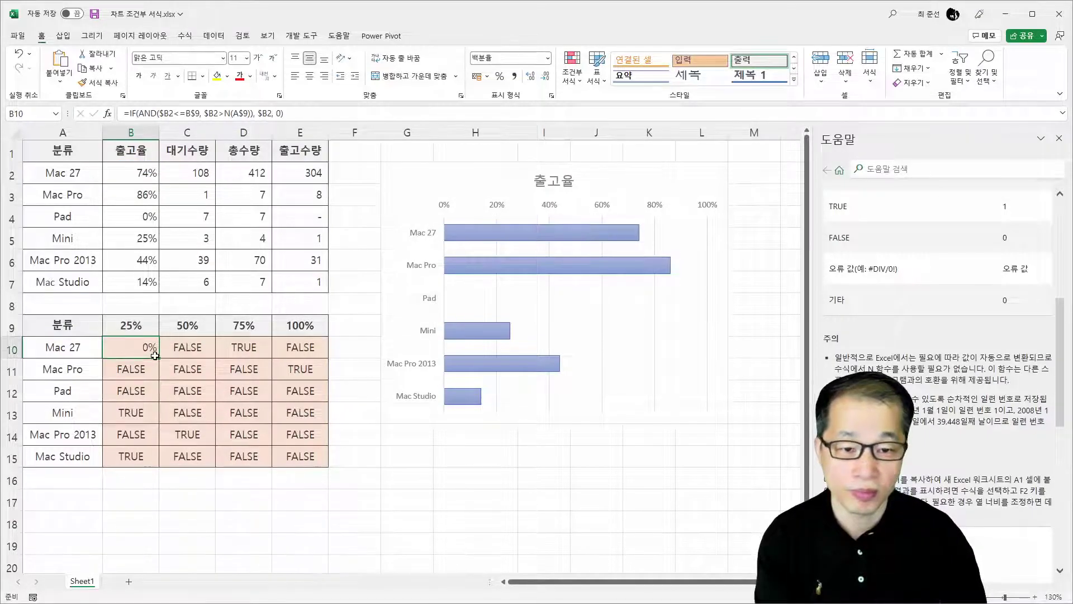
pyautogui.moveTo(155, 355); pyautogui.dragTo(323, 462)
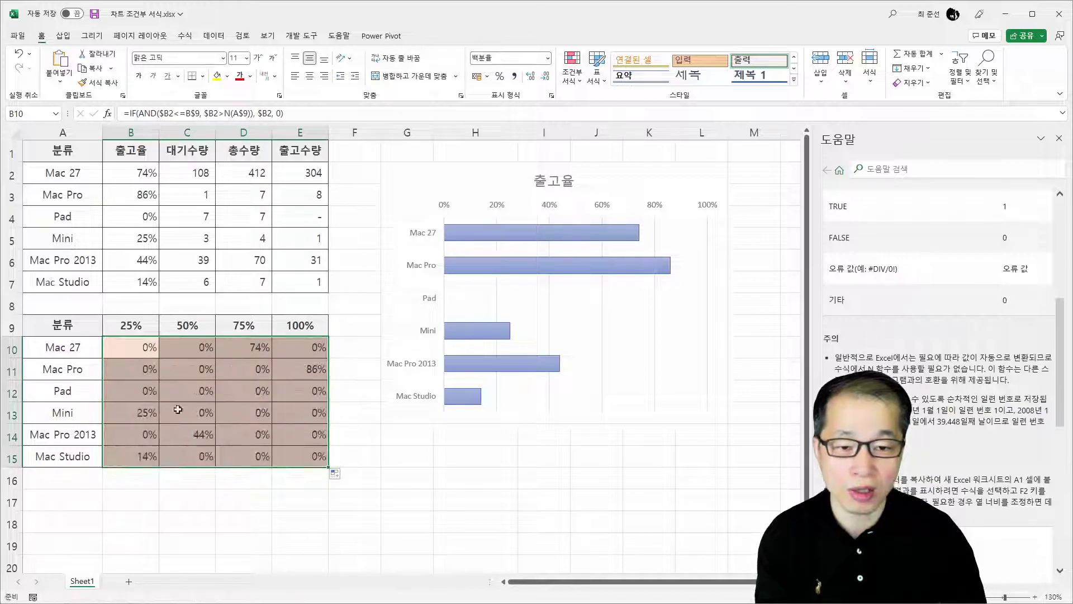
pyautogui.moveTo(144, 174); pyautogui.dragTo(141, 281)
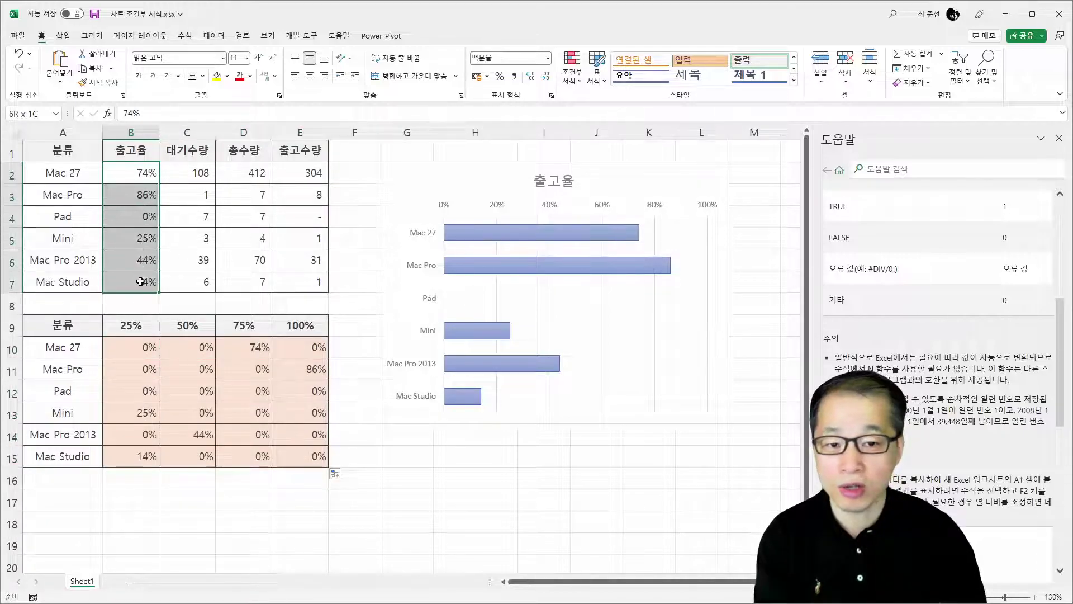
# Review the banded values in B10:E15 column by column and compare them with the band headers in B9:E9
pyautogui.moveTo(134, 347); pyautogui.dragTo(147, 454)
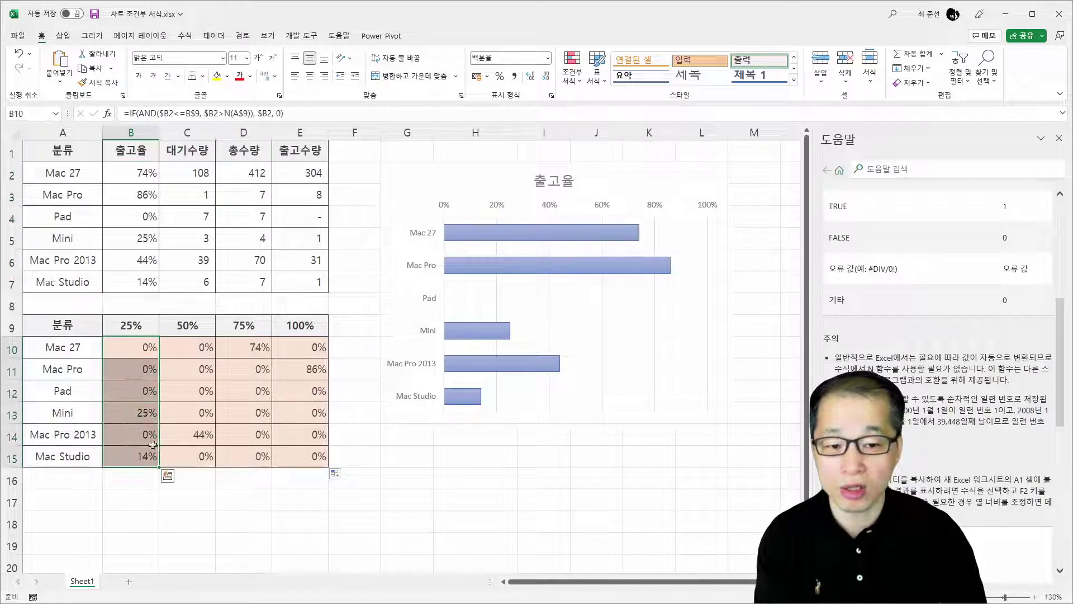
pyautogui.moveTo(202, 354); pyautogui.dragTo(205, 455)
pyautogui.moveTo(245, 351); pyautogui.dragTo(245, 459)
pyautogui.moveTo(292, 351); pyautogui.dragTo(304, 454)
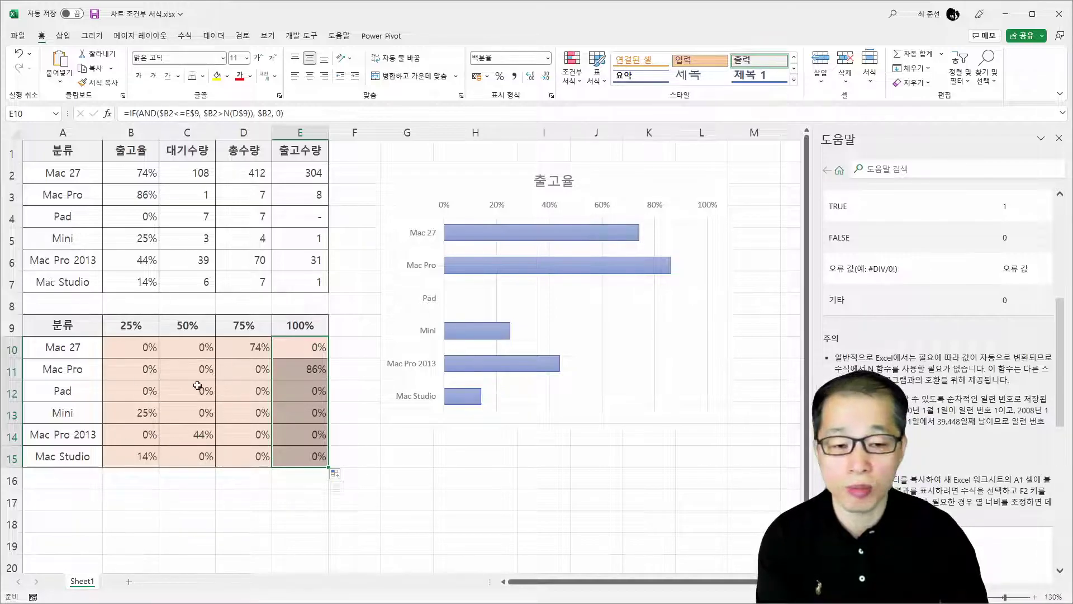
pyautogui.moveTo(131, 325); pyautogui.dragTo(304, 324)
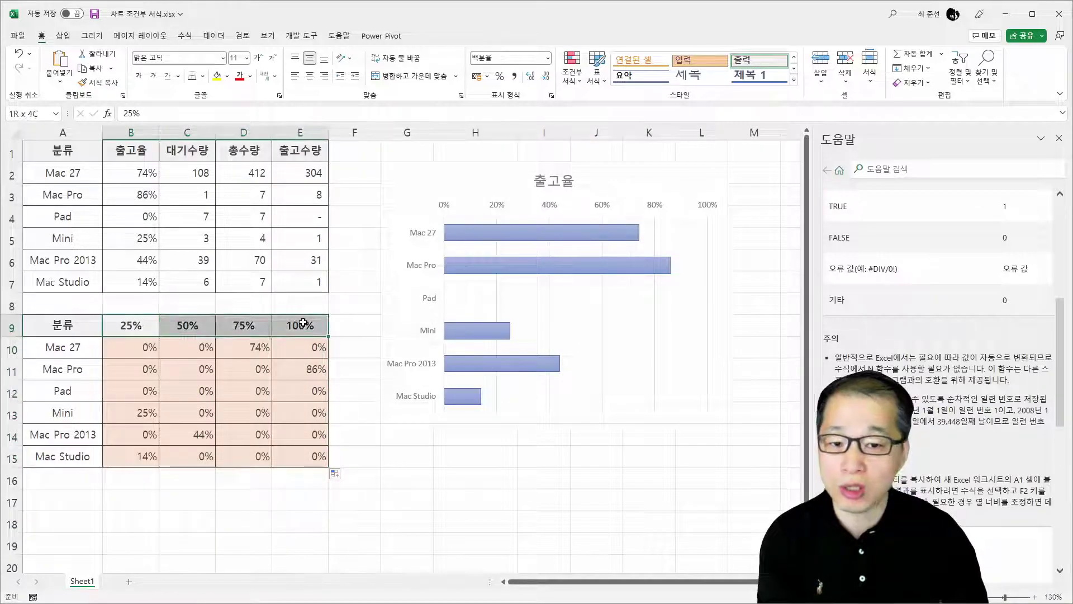
# Try a 2-D clustered bar chart built from the whole range A9:E15, placing it over the lower part of the original chart
pyautogui.moveTo(51, 333); pyautogui.dragTo(322, 315)
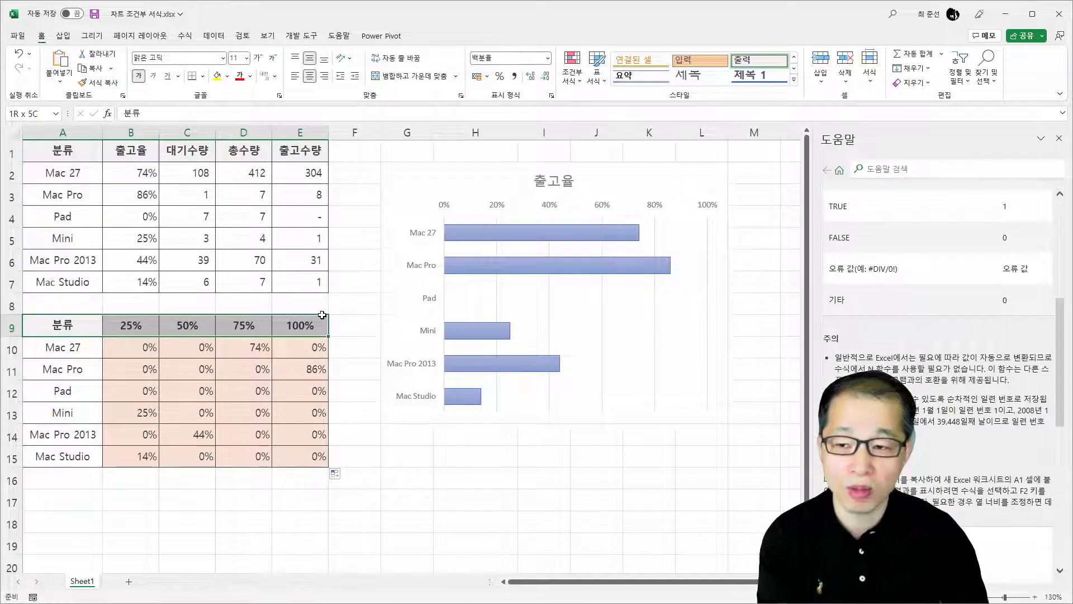
pyautogui.moveTo(322, 315); pyautogui.dragTo(320, 460)
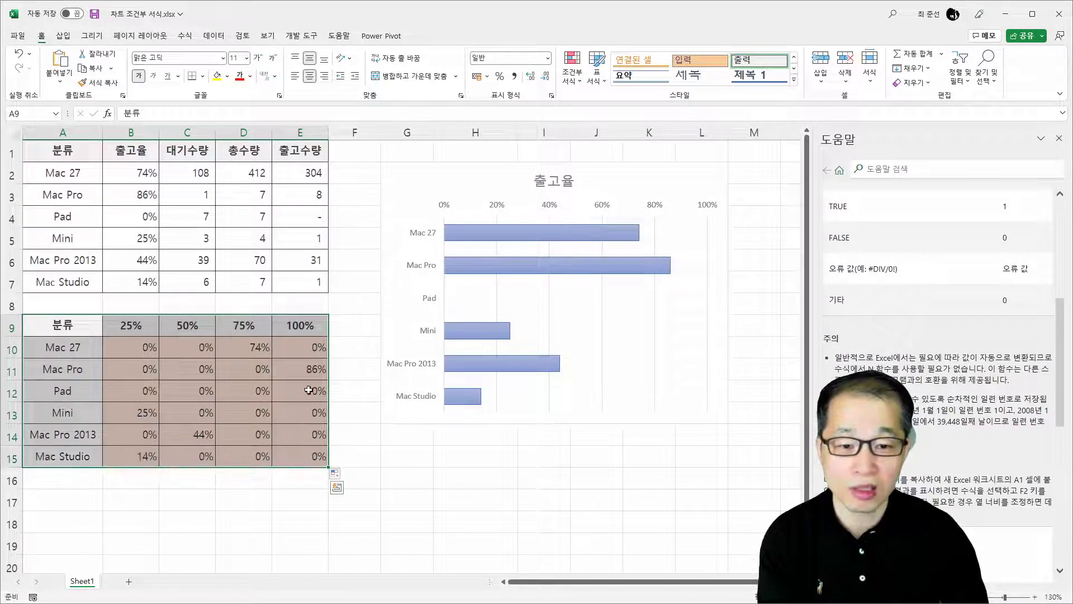
pyautogui.click(63, 37)
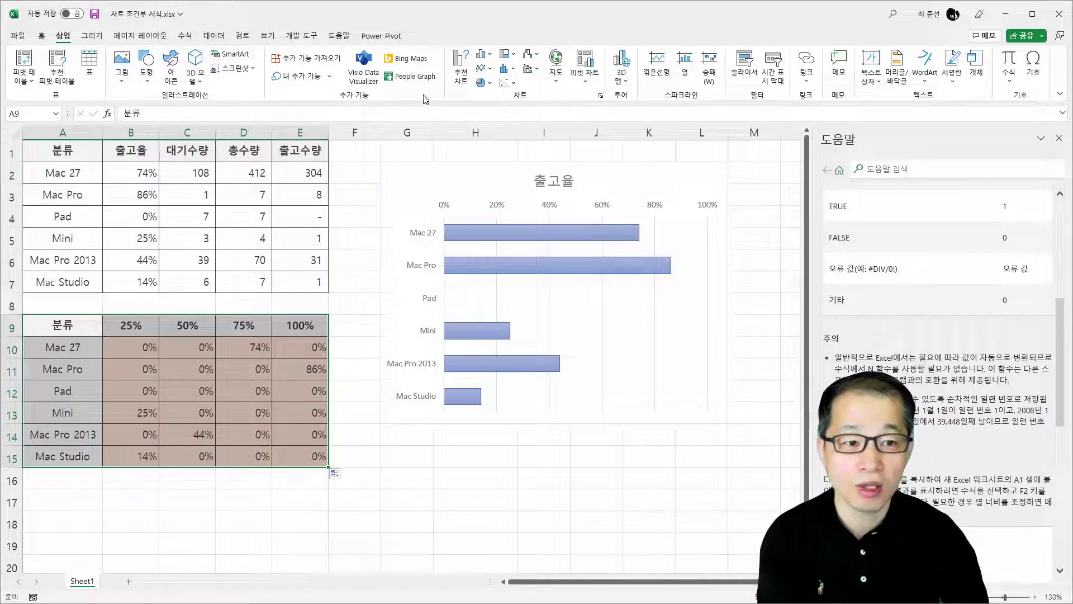
pyautogui.click(483, 55)
pyautogui.click(492, 204)
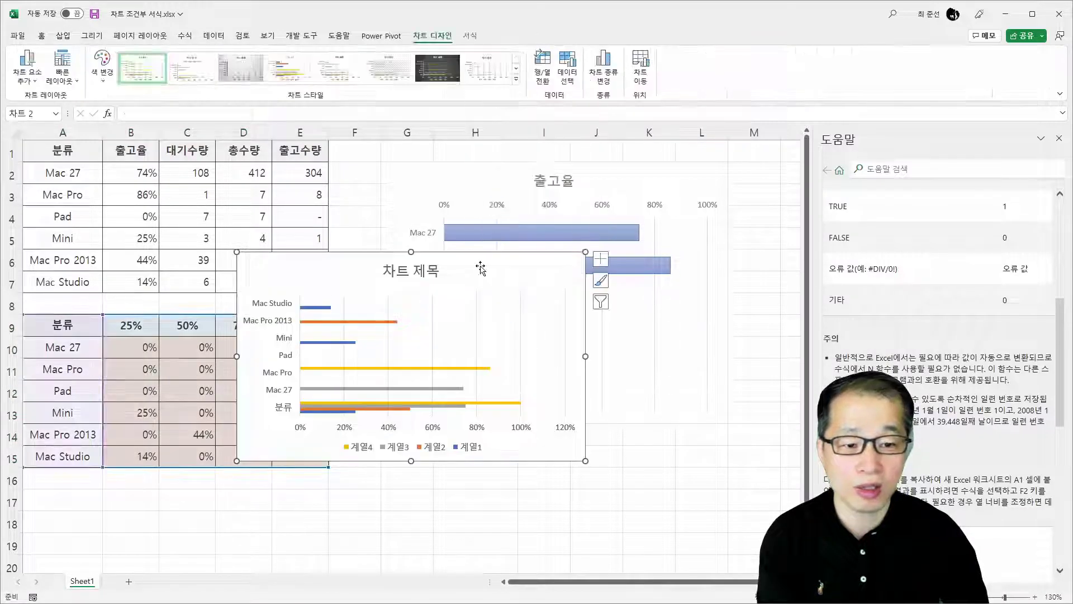
pyautogui.moveTo(481, 263); pyautogui.dragTo(601, 269)
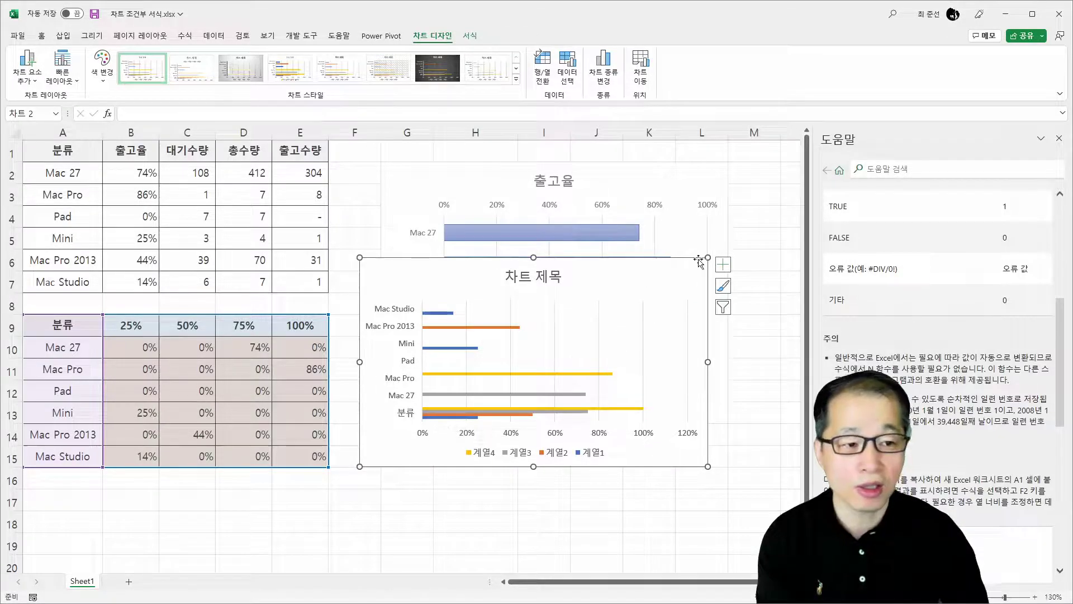
# Delete the new bar chart built from A9:E15
pyautogui.rightClick(647, 276)
pyautogui.click(637, 316)
pyautogui.press('Delete')
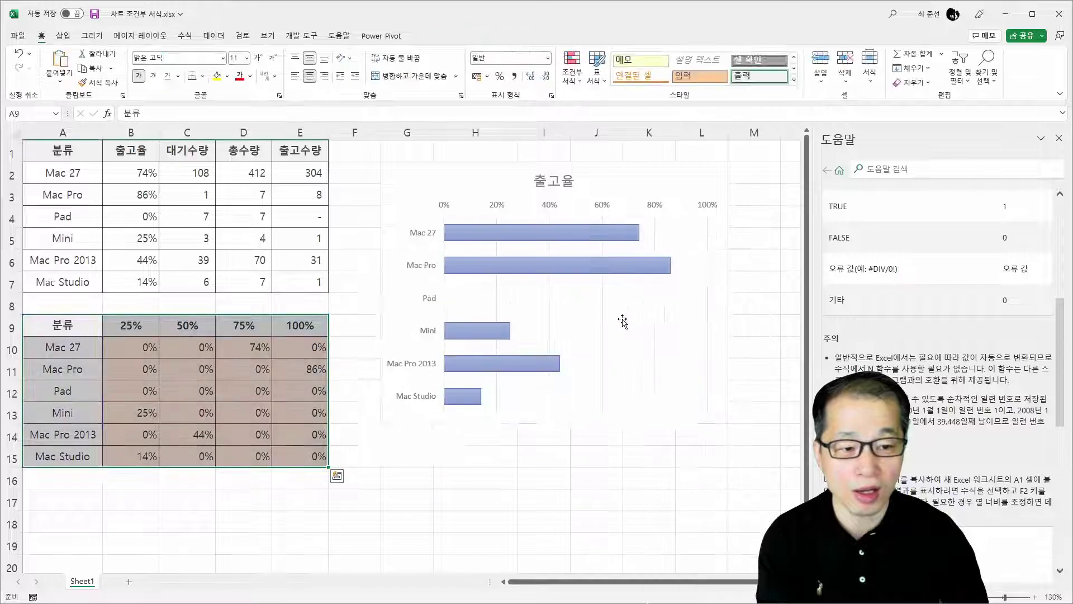
# Insert a 2-D clustered bar chart from A10:E15, leaving out the header row, and make the chart taller
pyautogui.moveTo(61, 351); pyautogui.dragTo(307, 450)
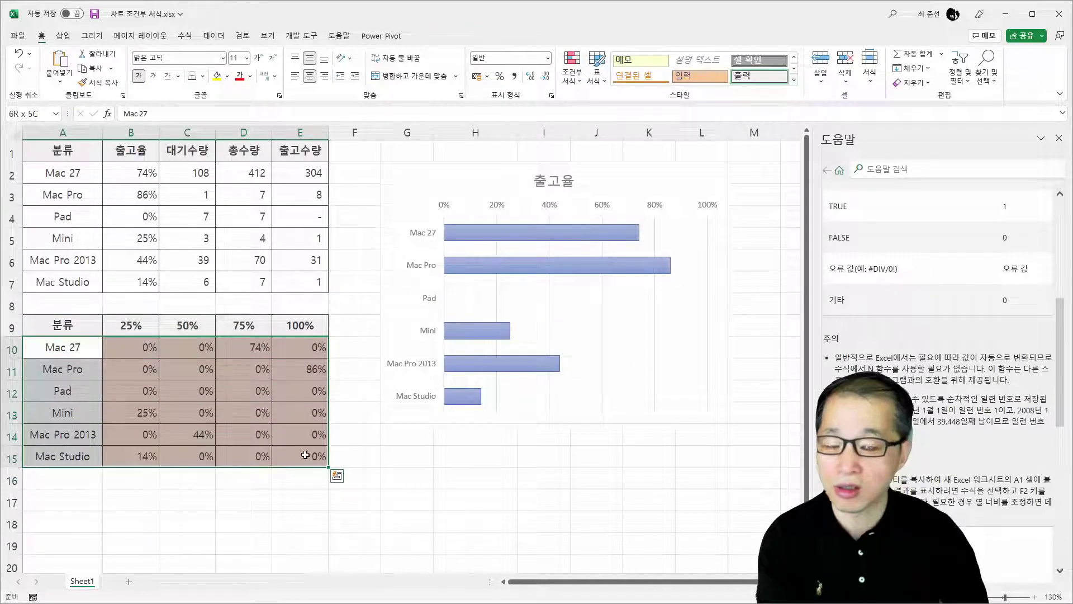
pyautogui.click(63, 35)
pyautogui.click(481, 55)
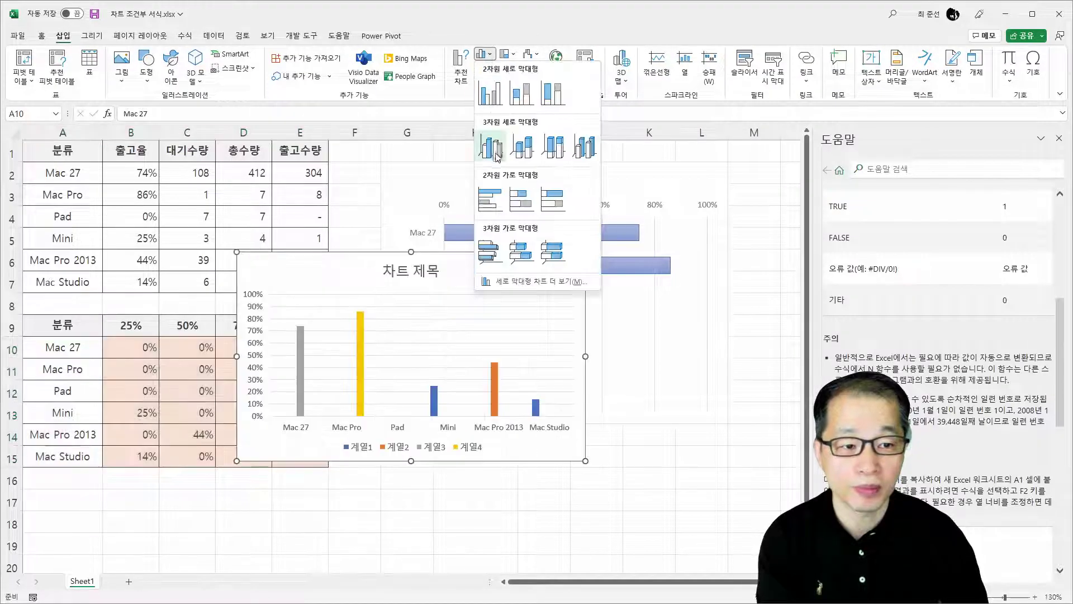
pyautogui.click(491, 200)
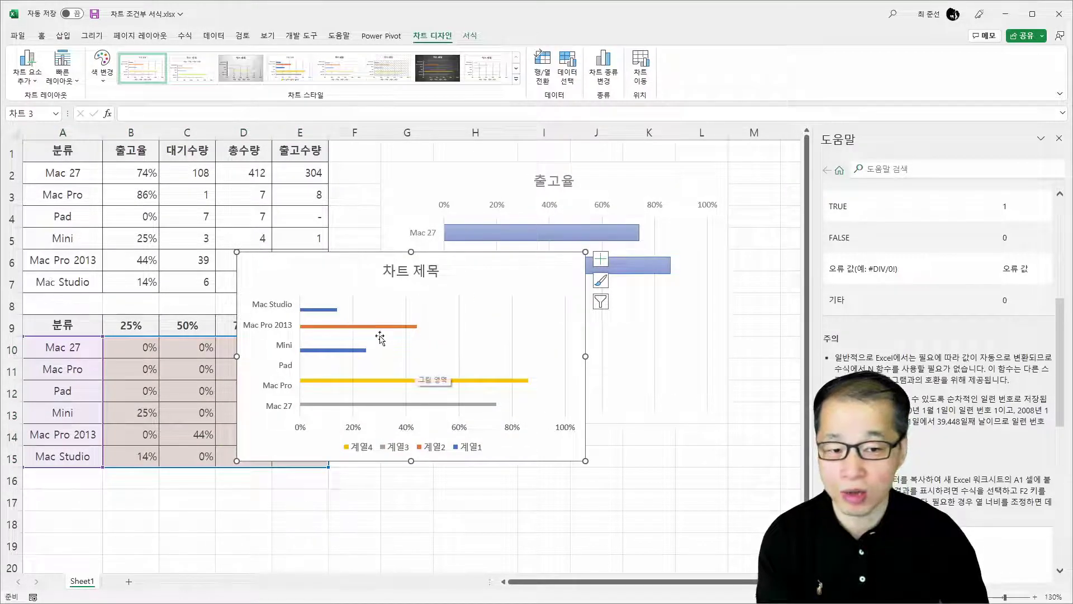
pyautogui.moveTo(586, 461); pyautogui.dragTo(594, 533)
# Set the series overlap of the new chart to 100% so the bars line up with their category labels
pyautogui.click(274, 317)
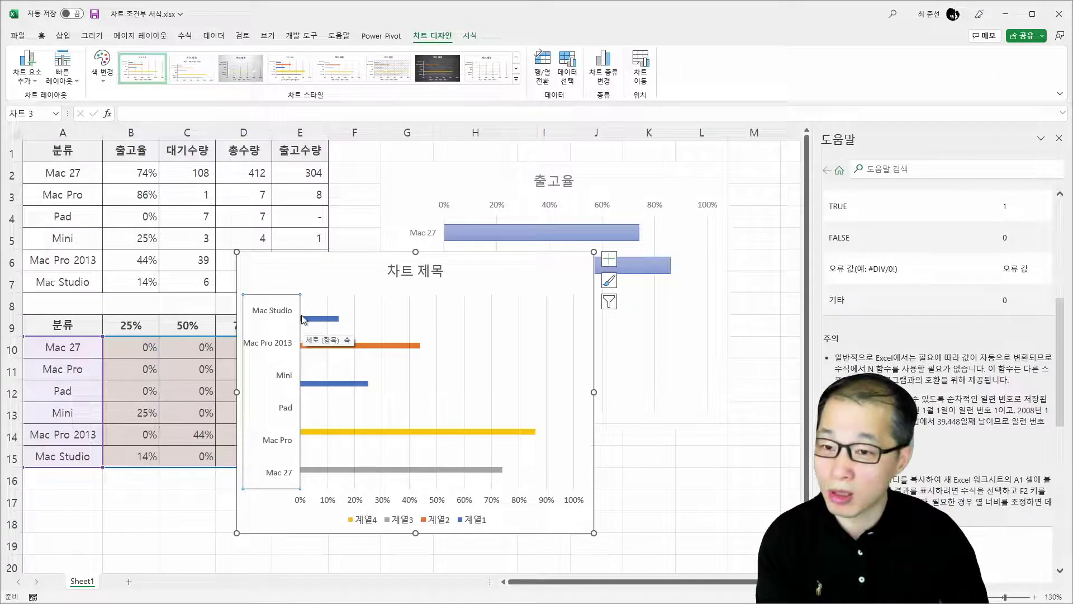
pyautogui.moveTo(326, 324)
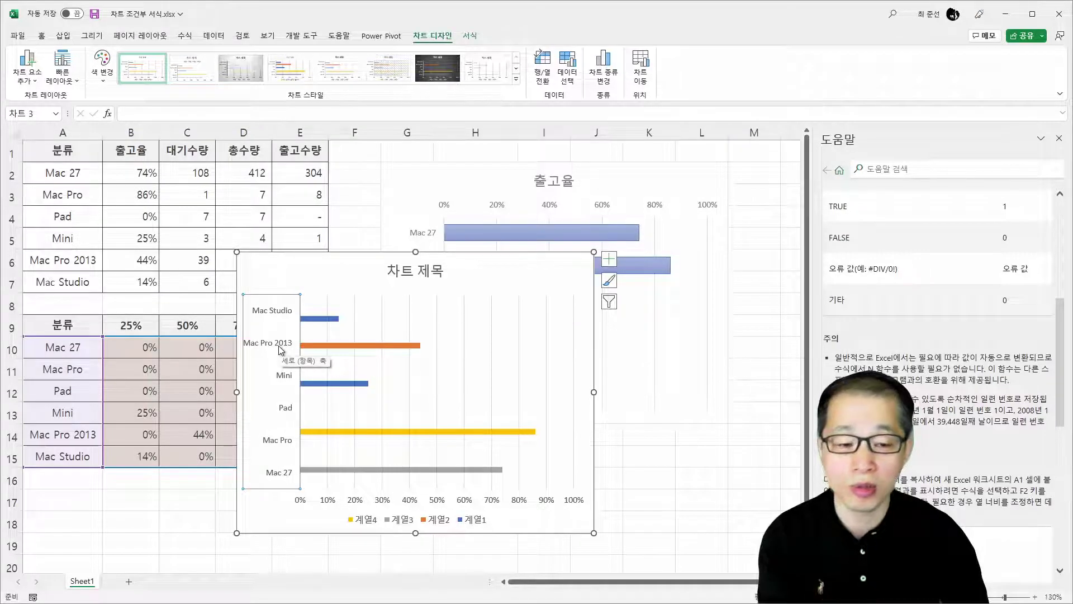
pyautogui.doubleClick(348, 346)
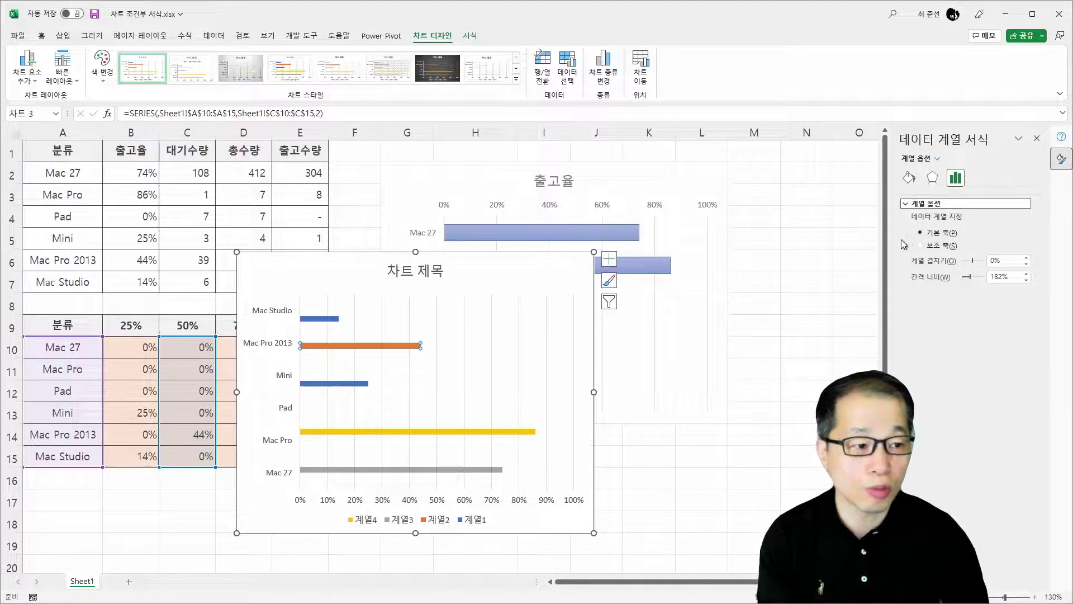
pyautogui.moveTo(893, 253); pyautogui.dragTo(776, 252)
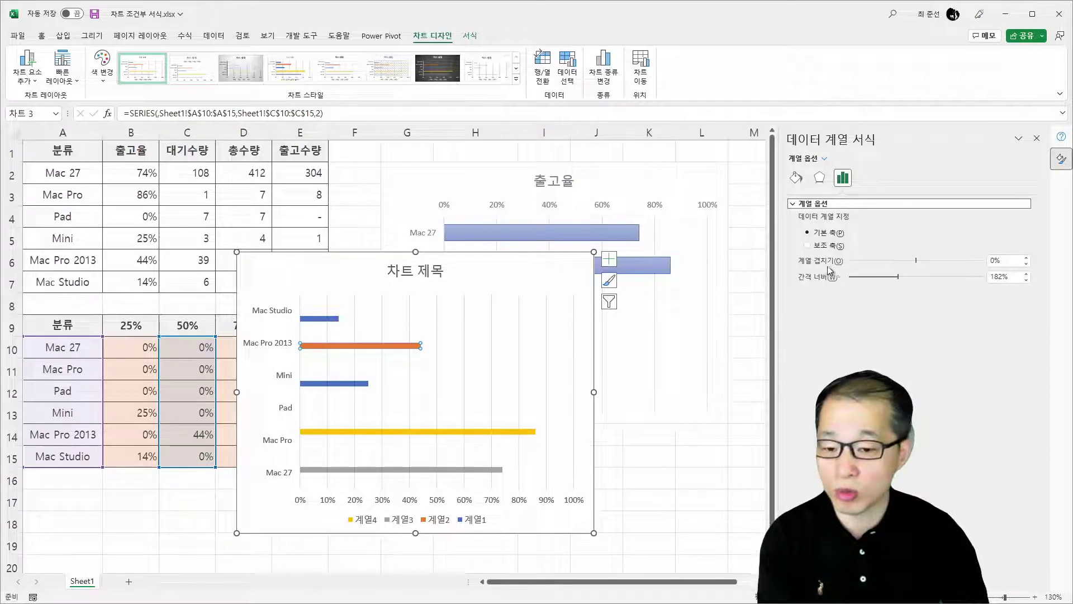
pyautogui.moveTo(917, 263); pyautogui.dragTo(987, 261)
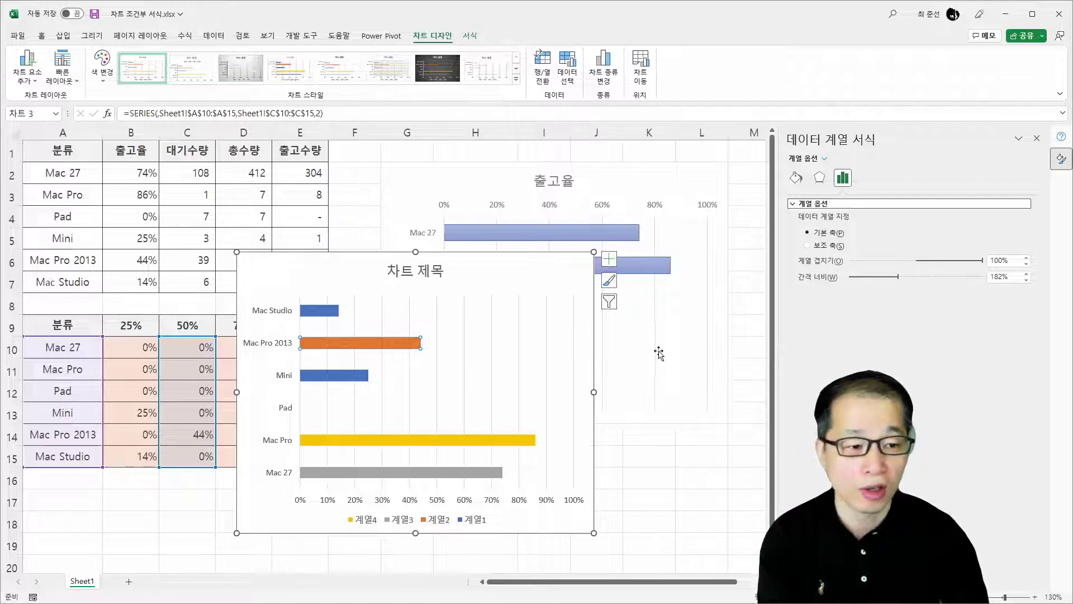
pyautogui.click(759, 367)
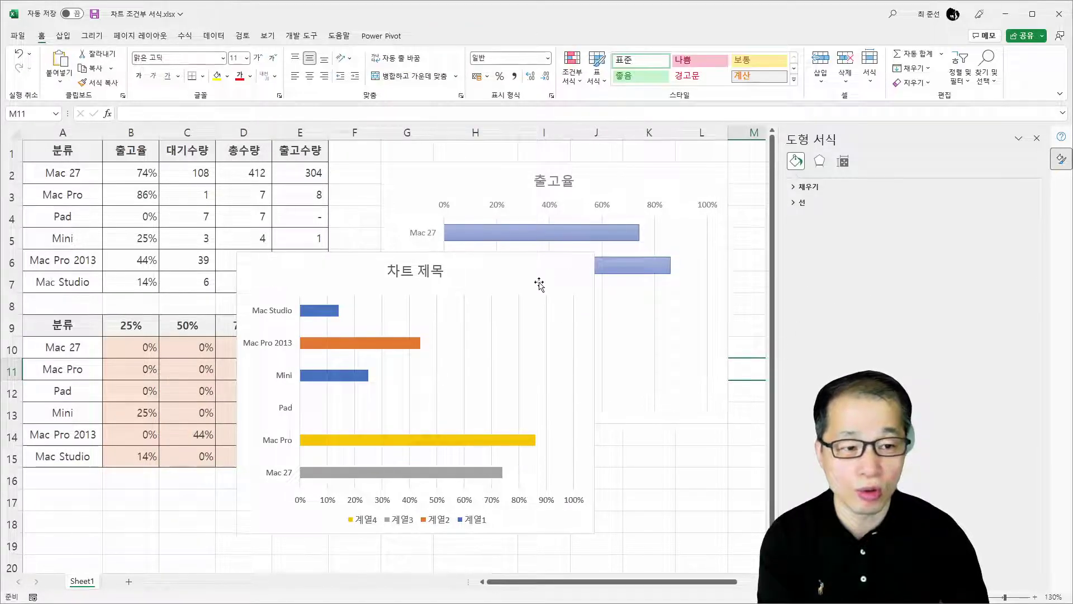
# Move the new chart clear of the table's category labels and show its vertical axis categories in reverse order
pyautogui.moveTo(569, 279); pyautogui.dragTo(294, 190)
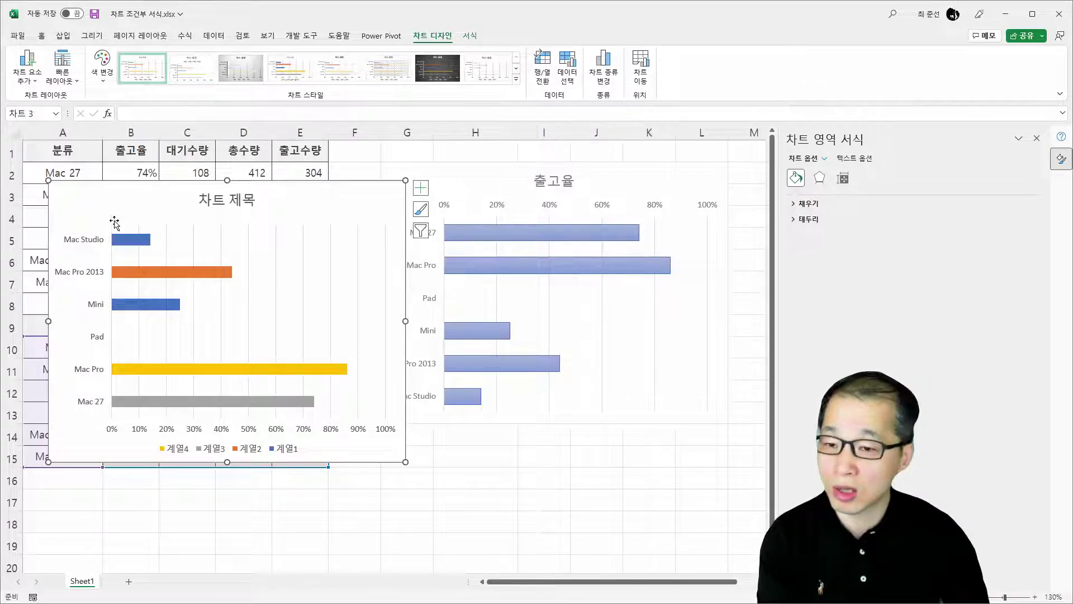
pyautogui.moveTo(140, 201); pyautogui.dragTo(330, 226)
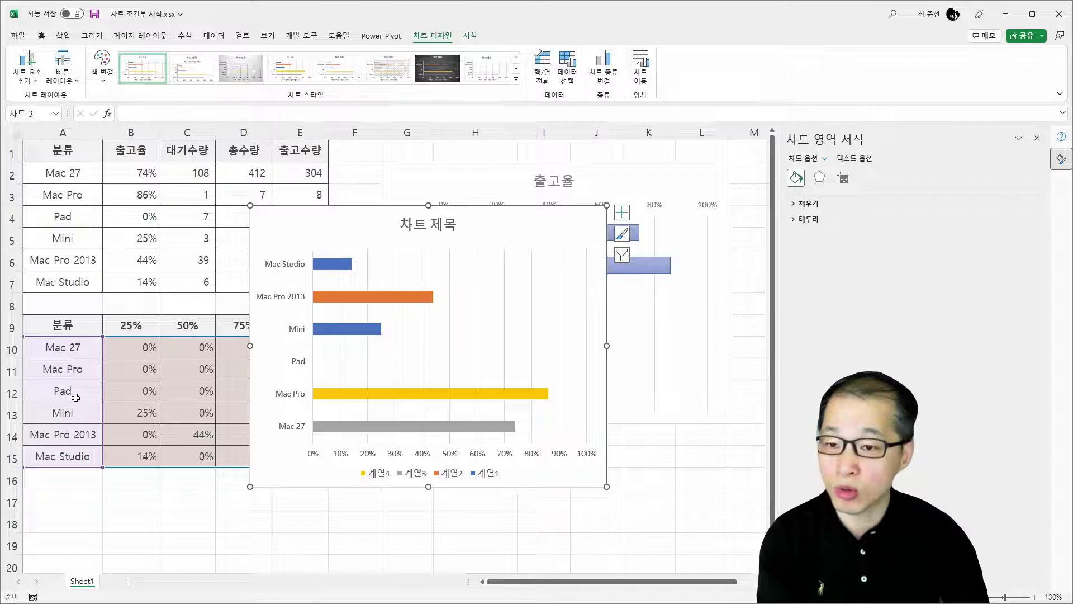
pyautogui.click(285, 297)
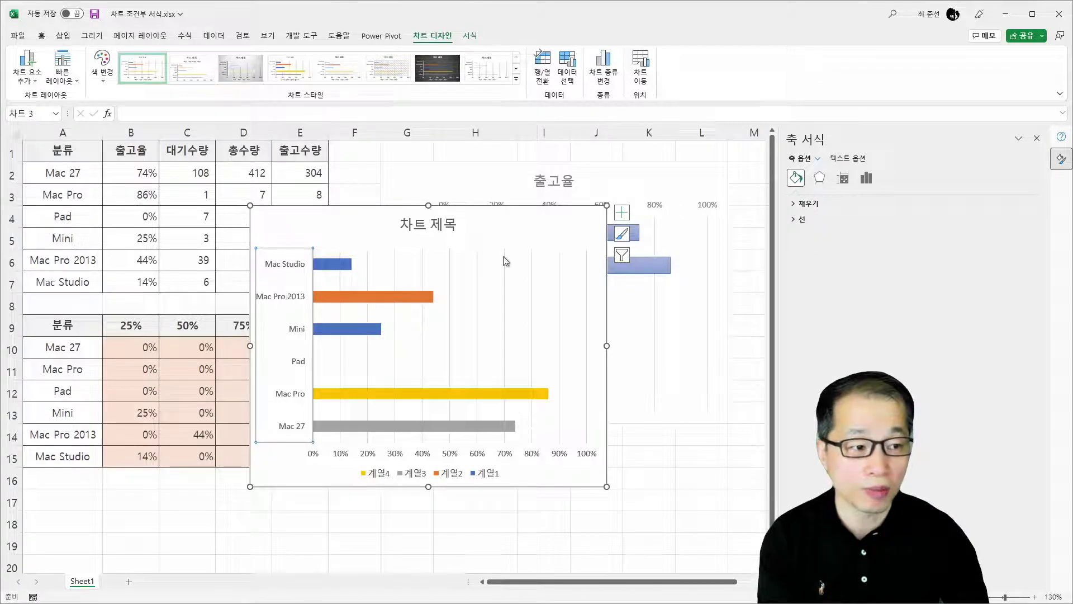
pyautogui.click(866, 178)
pyautogui.click(835, 203)
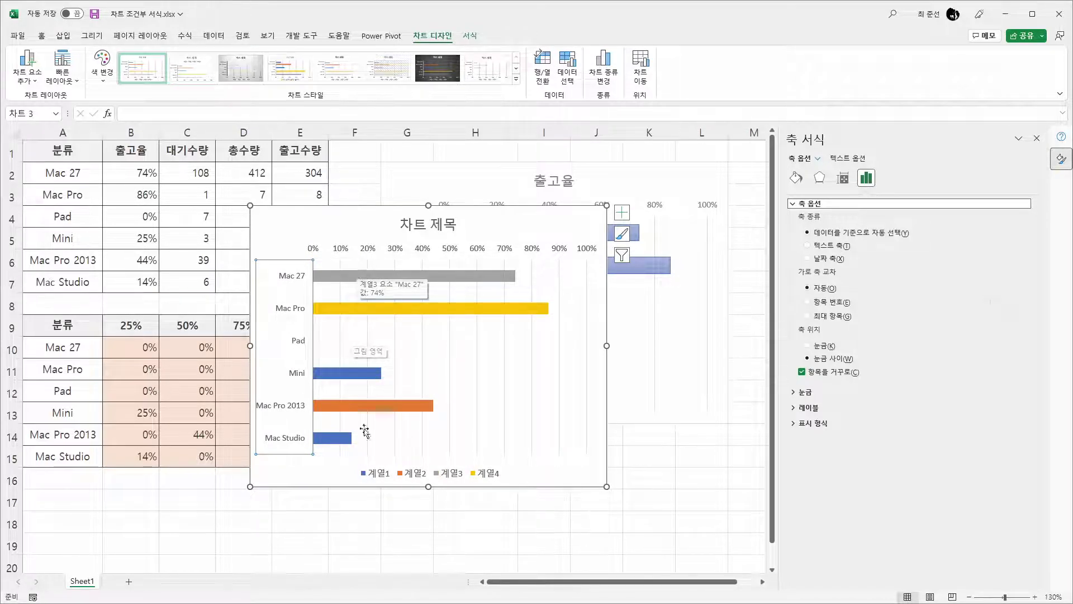
# Delete the legend from the new chart
pyautogui.click(410, 476)
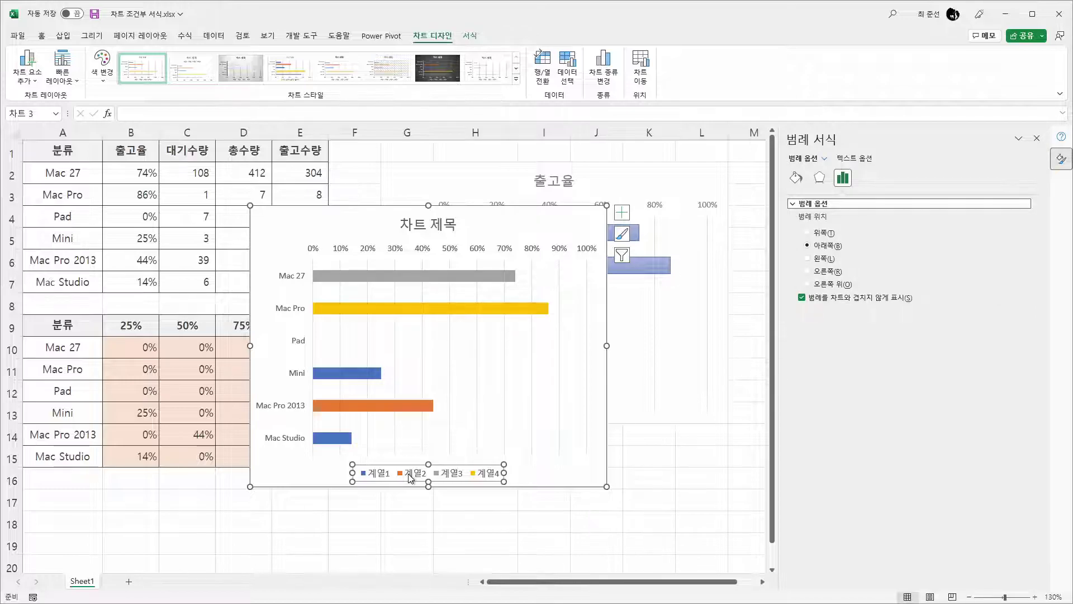
pyautogui.rightClick(409, 476)
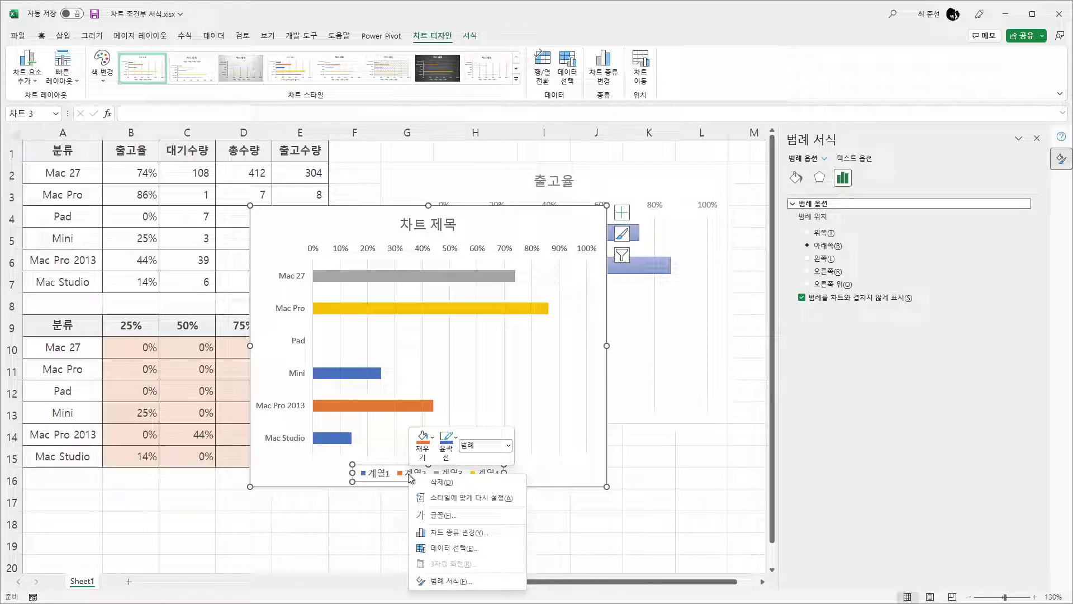
pyautogui.click(436, 482)
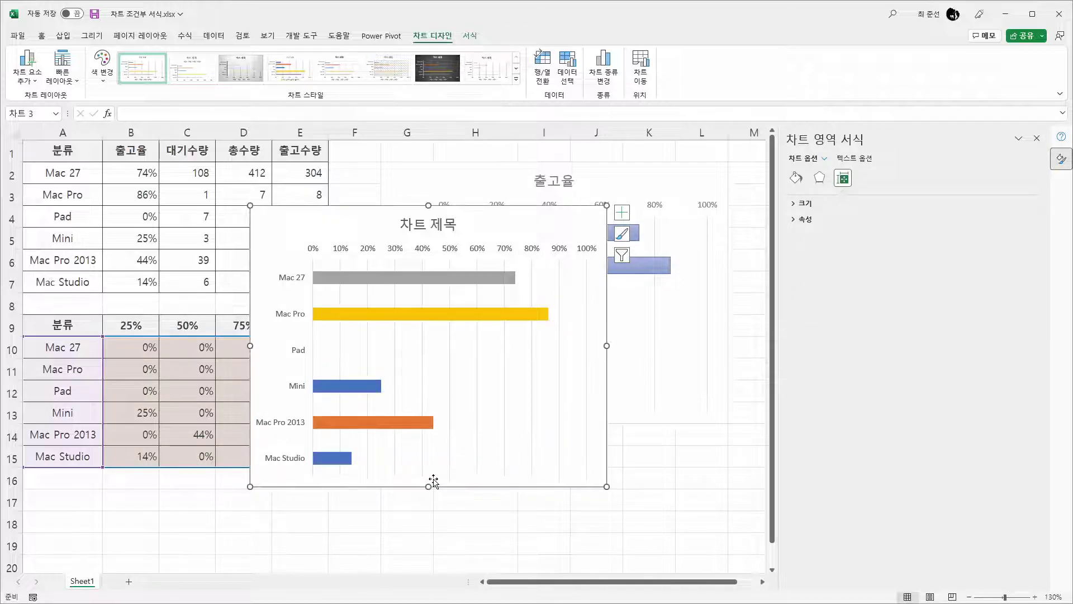
# Close the formatting options, place the new chart beside the original 출고율 chart and match its height
pyautogui.click(1037, 140)
pyautogui.moveTo(514, 213); pyautogui.dragTo(288, 175)
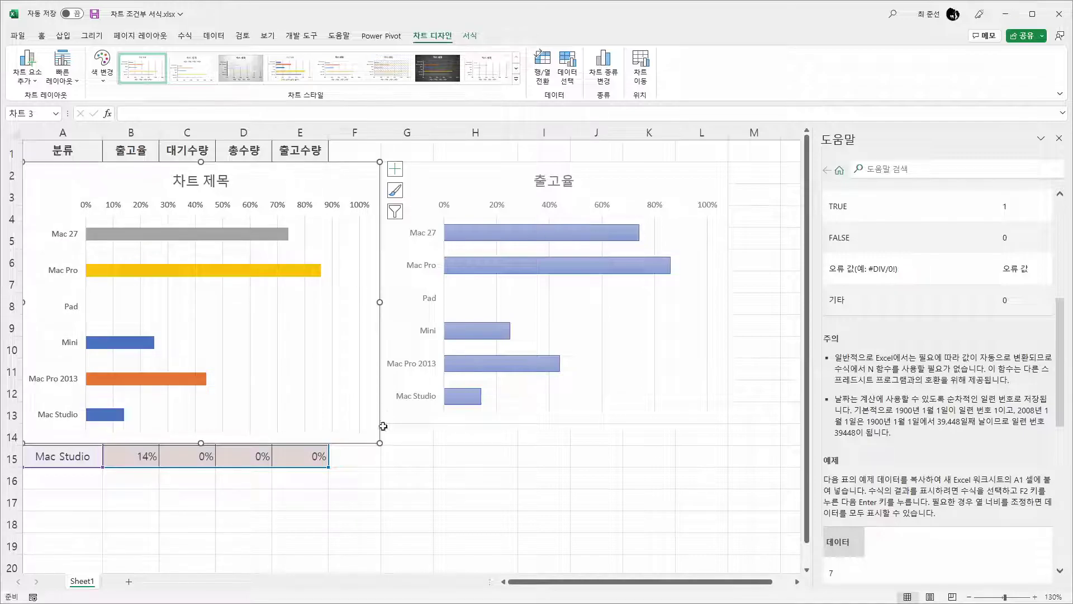
pyautogui.moveTo(380, 443); pyautogui.dragTo(378, 425)
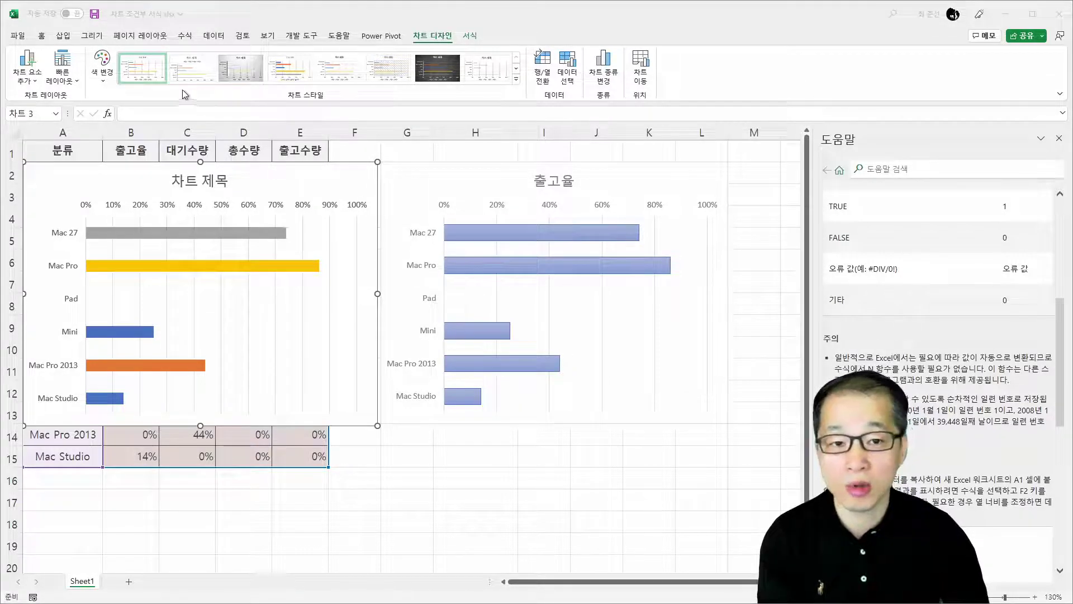
# Change the new chart's colours to the monochromatic gold palette that runs from light to dark
pyautogui.click(103, 70)
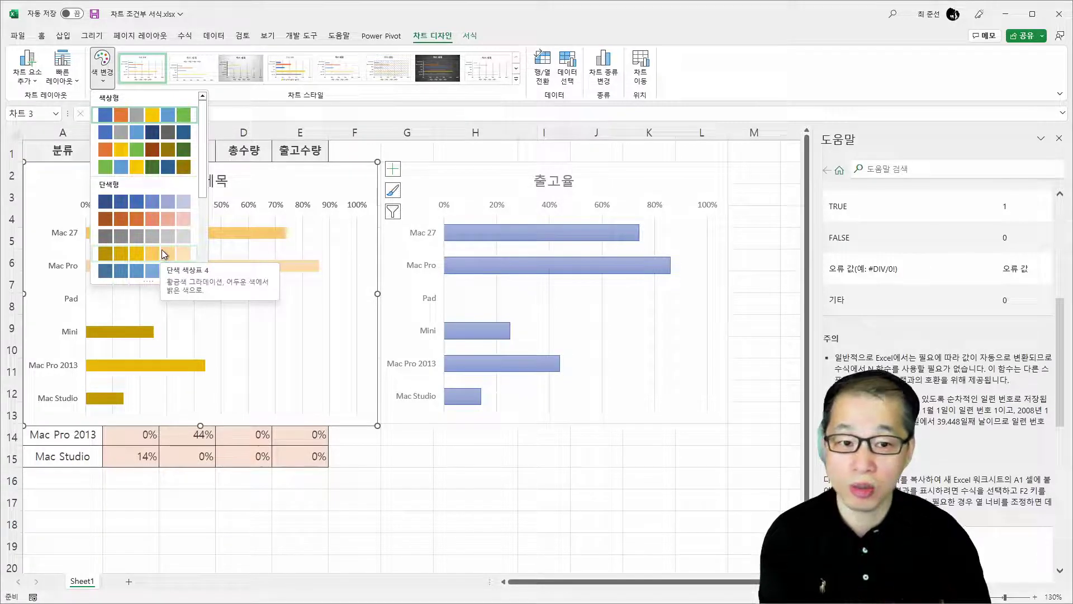
pyautogui.moveTo(202, 191); pyautogui.dragTo(200, 273)
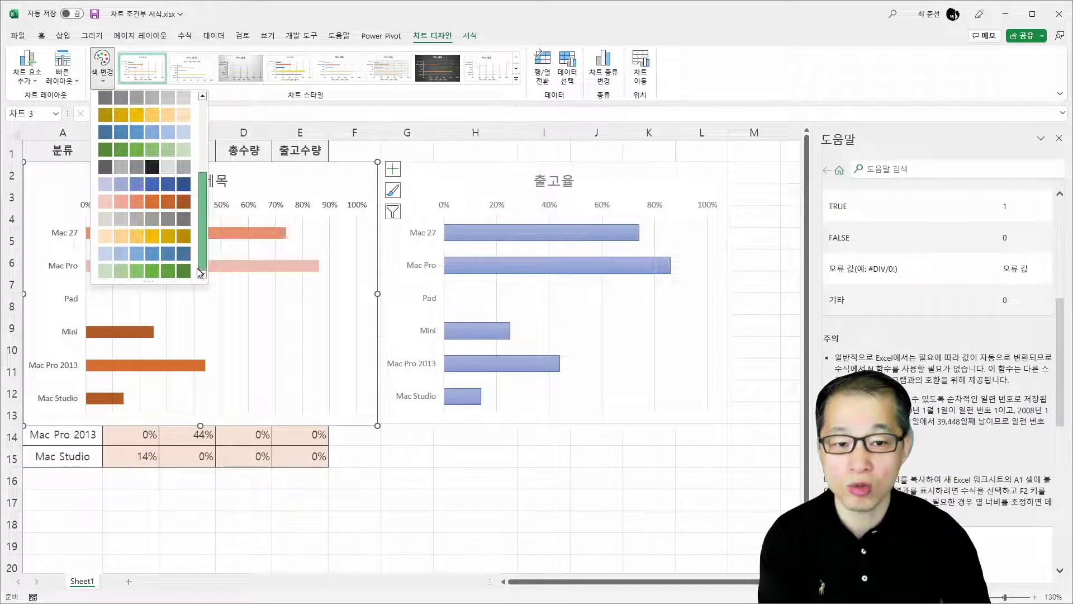
pyautogui.click(172, 237)
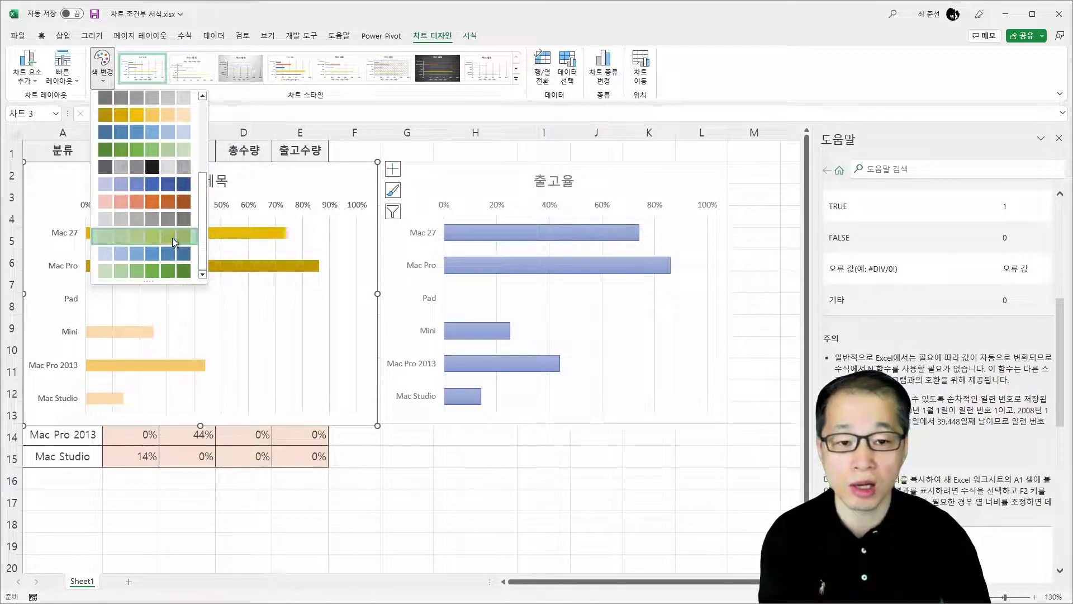